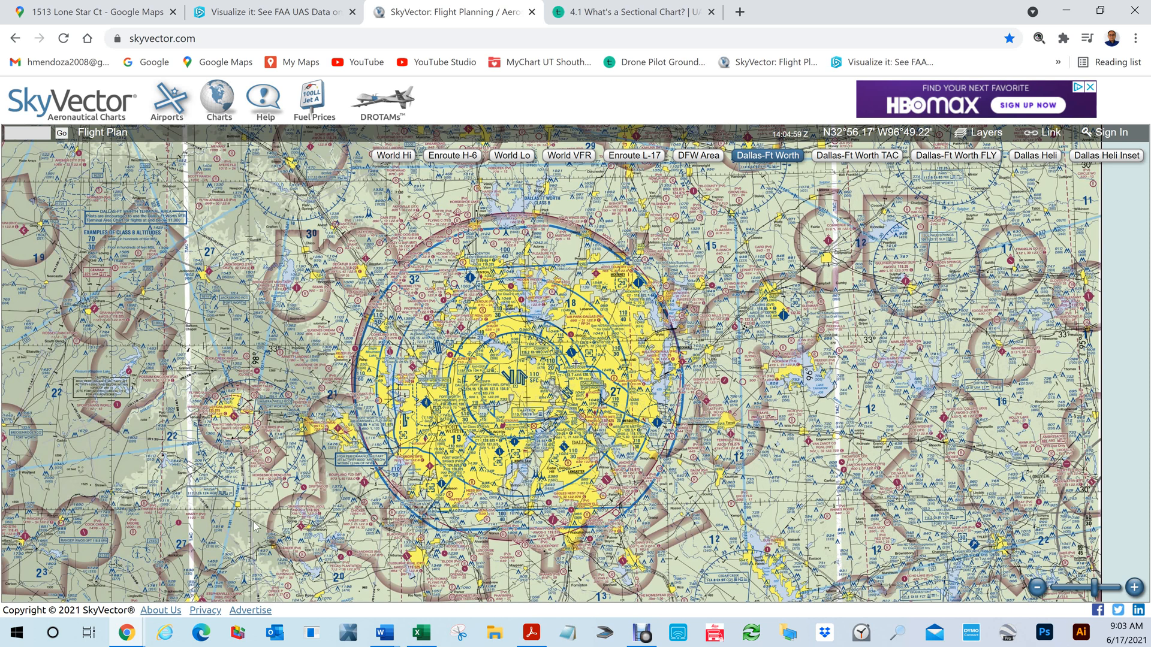
Examine the airspace and coordinate lines on the Dallas-Ft Worth sectional chart, east and west of the metro area
{"action": "left_click_drag", "start_coordinate": [736, 516], "coordinate": [519, 548]}
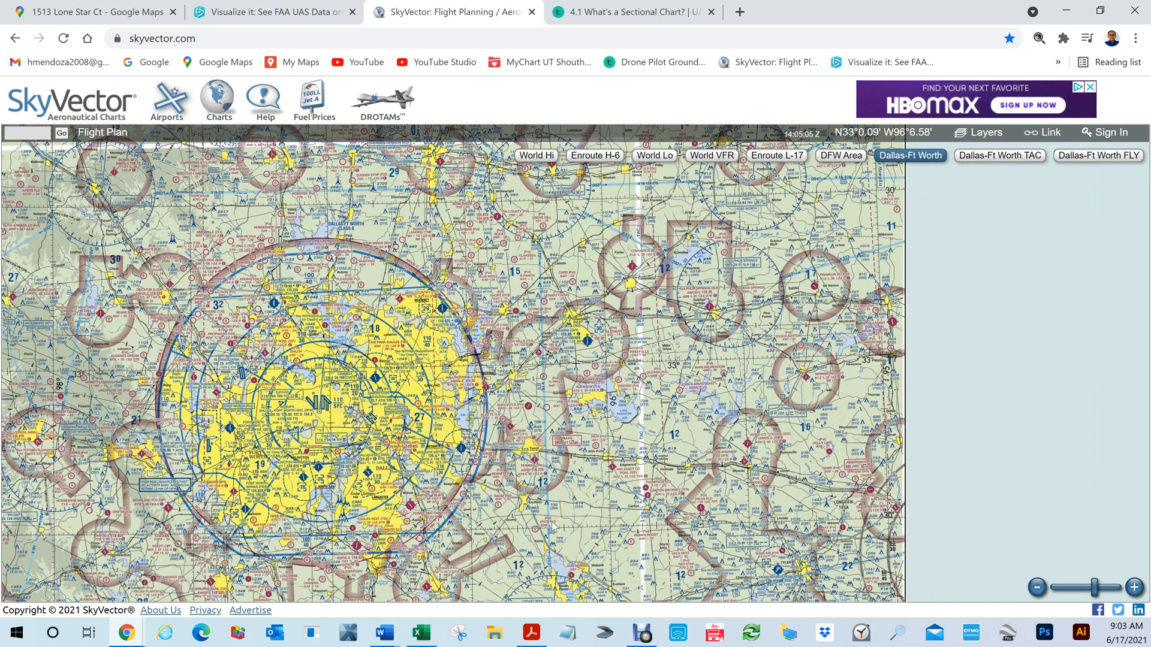
{"action": "mouse_move", "coordinate": [591, 543]}
{"action": "left_mouse_down"}
{"action": "mouse_move", "coordinate": [581, 367]}
{"action": "mouse_move", "coordinate": [595, 553]}
{"action": "left_mouse_up"}
{"action": "scroll", "coordinate": [595, 550], "scroll_direction": "up", "scroll_amount": 1}
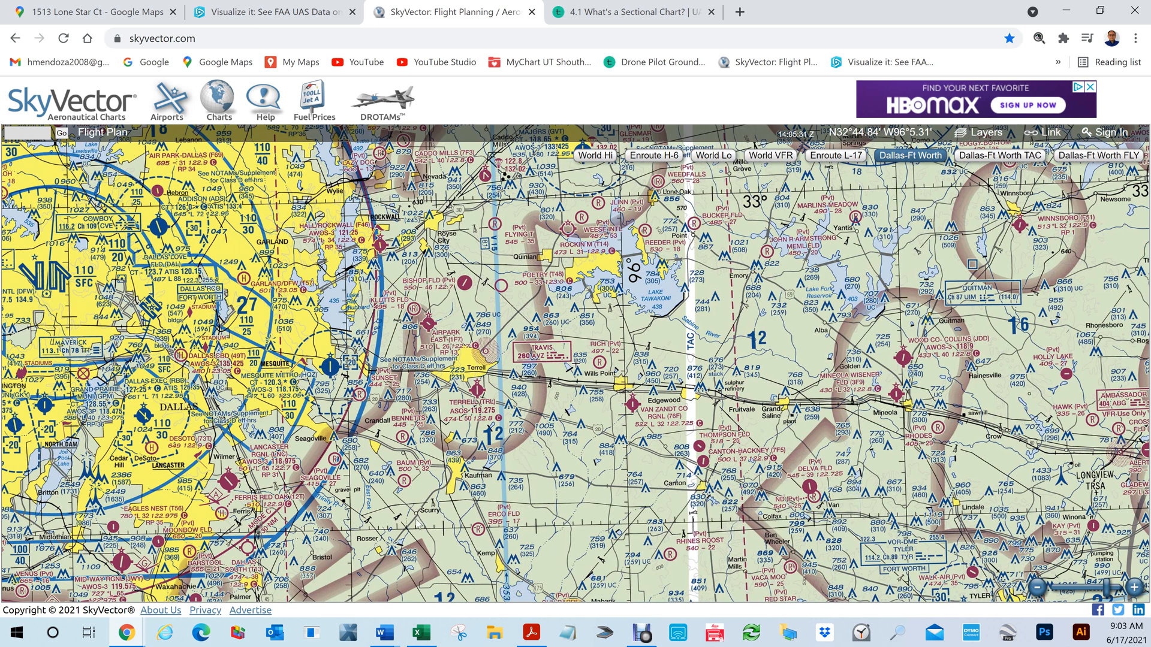
{"action": "scroll", "coordinate": [510, 483], "scroll_direction": "down", "scroll_amount": 2}
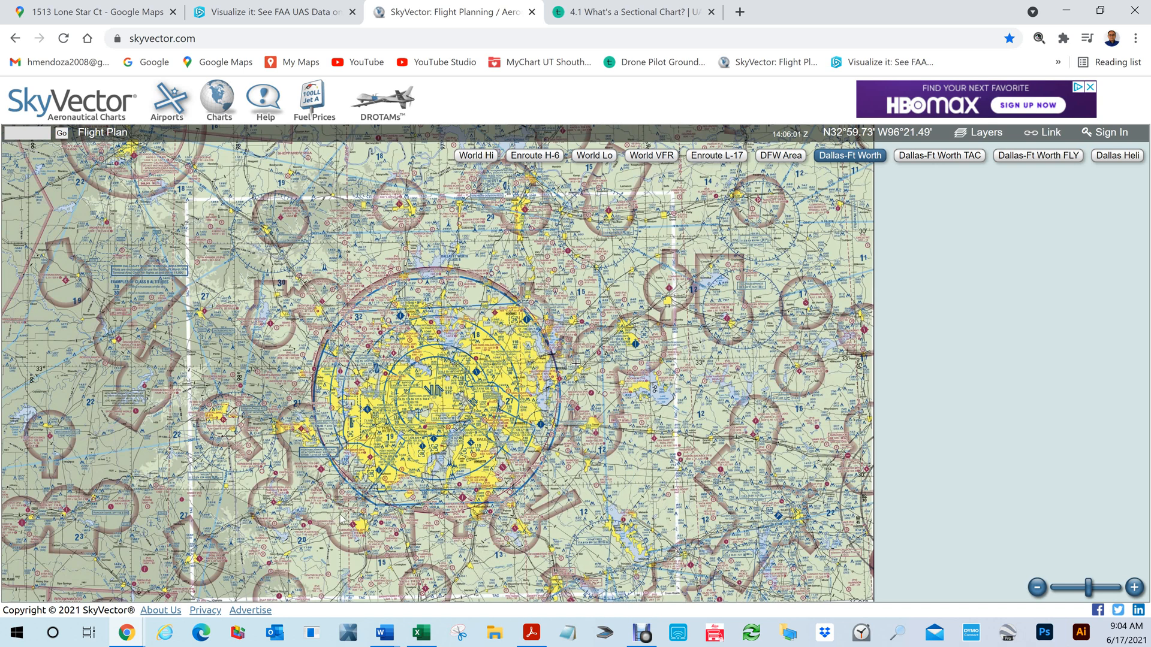
{"action": "scroll", "coordinate": [241, 515], "scroll_direction": "up", "scroll_amount": 1}
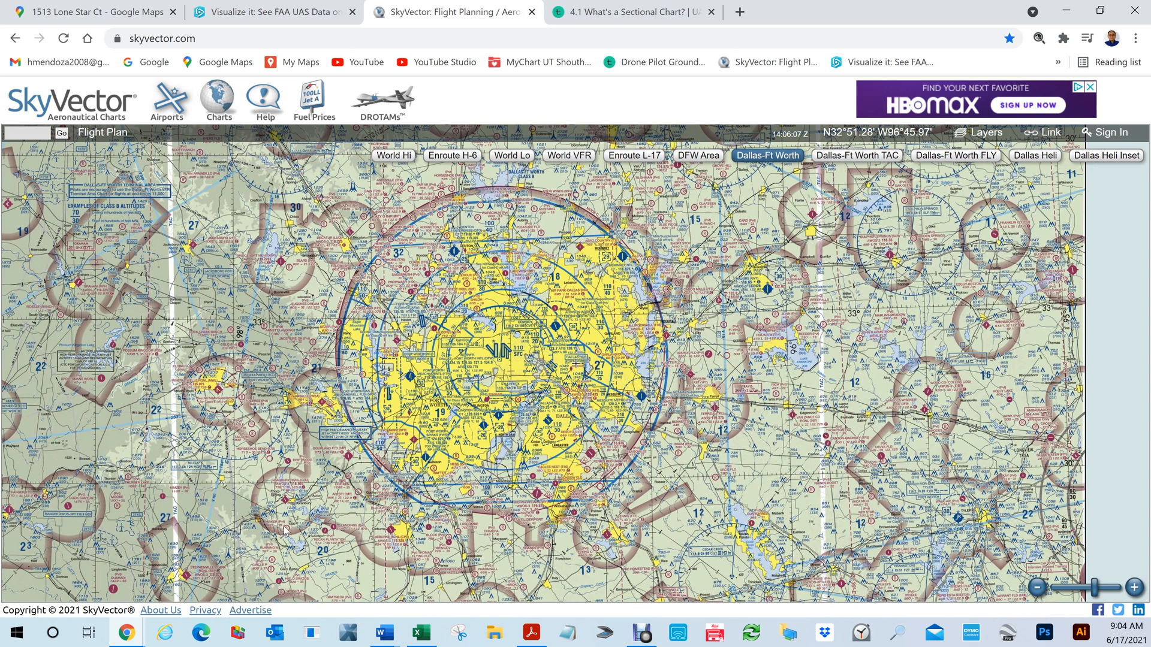
{"action": "left_click_drag", "start_coordinate": [296, 523], "coordinate": [511, 503]}
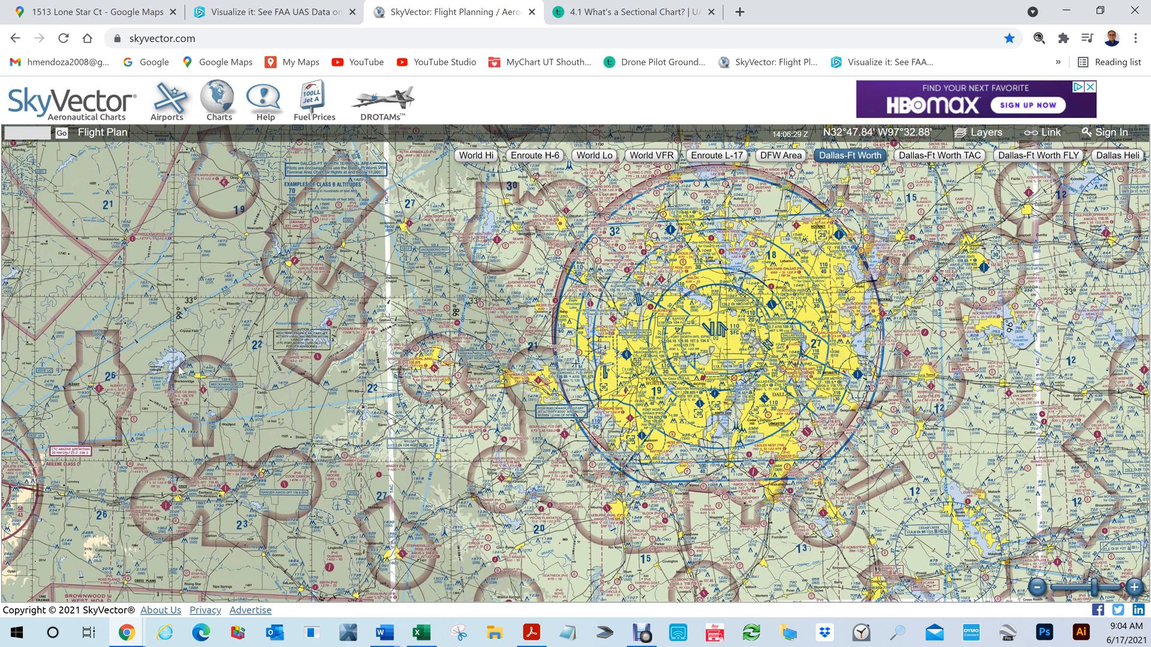
{"action": "left_click_drag", "start_coordinate": [251, 296], "coordinate": [257, 276]}
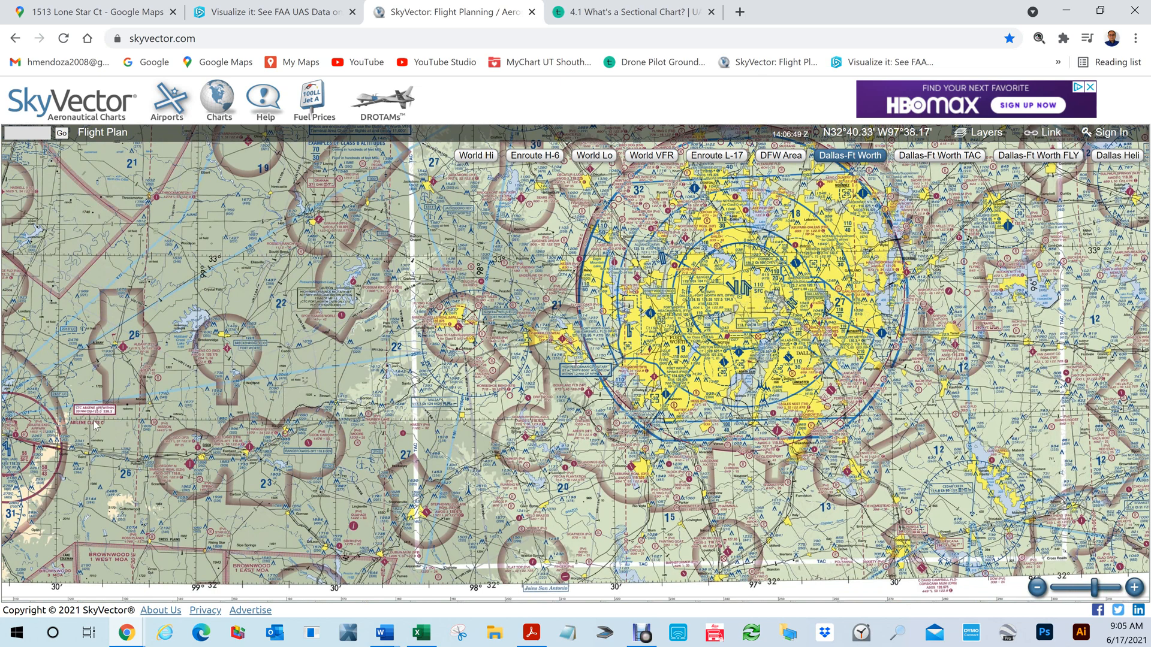
{"action": "left_click_drag", "start_coordinate": [94, 424], "coordinate": [116, 376]}
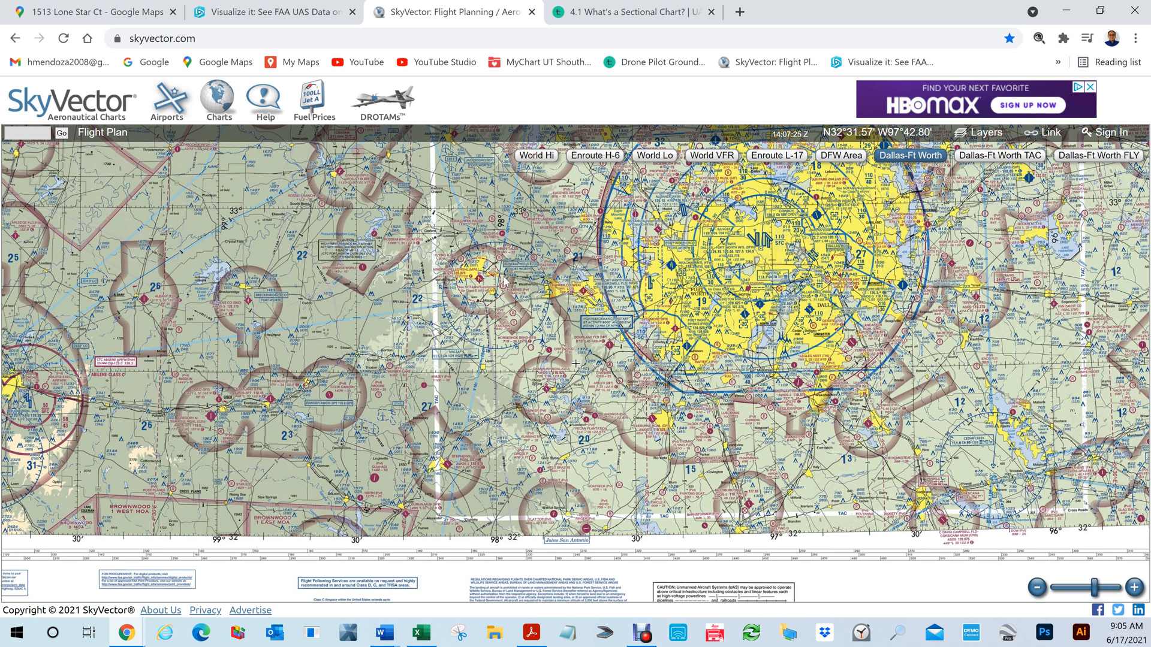
{"action": "left_click_drag", "start_coordinate": [831, 322], "coordinate": [639, 421]}
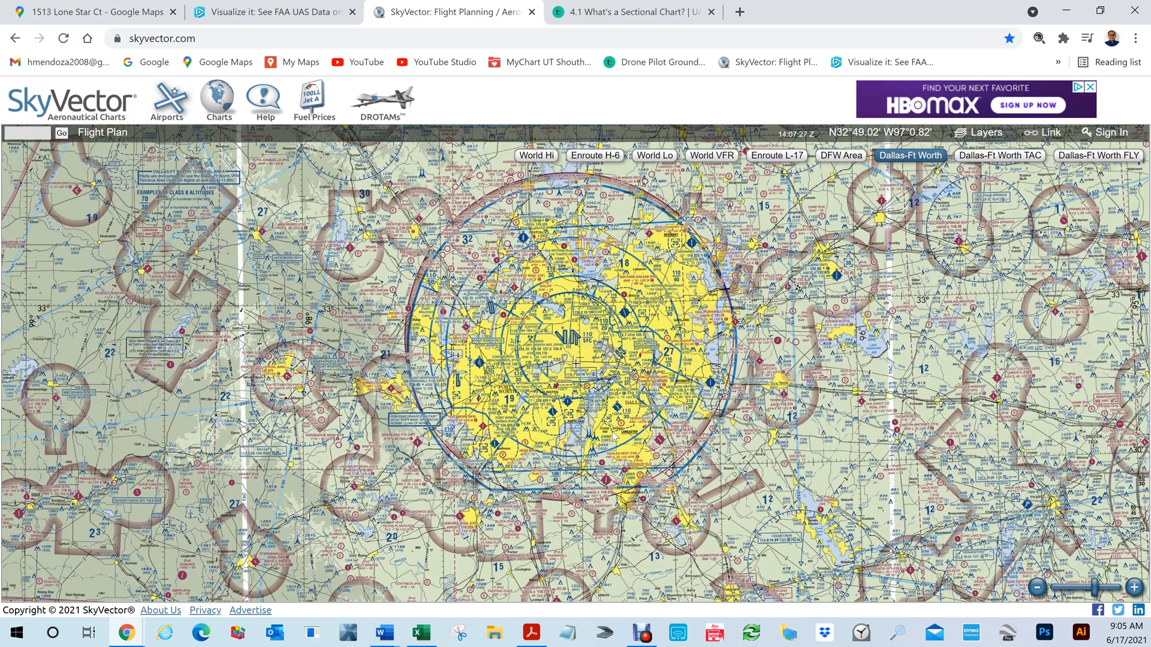
Inspect the Class B airspace around Dallas-Fort Worth in detail, from its northern edge down to the area south of Dallas
{"action": "scroll", "coordinate": [639, 420], "scroll_direction": "up", "scroll_amount": 1}
{"action": "scroll", "coordinate": [639, 420], "scroll_direction": "up", "scroll_amount": 1}
{"action": "left_click_drag", "start_coordinate": [750, 347], "coordinate": [630, 498]}
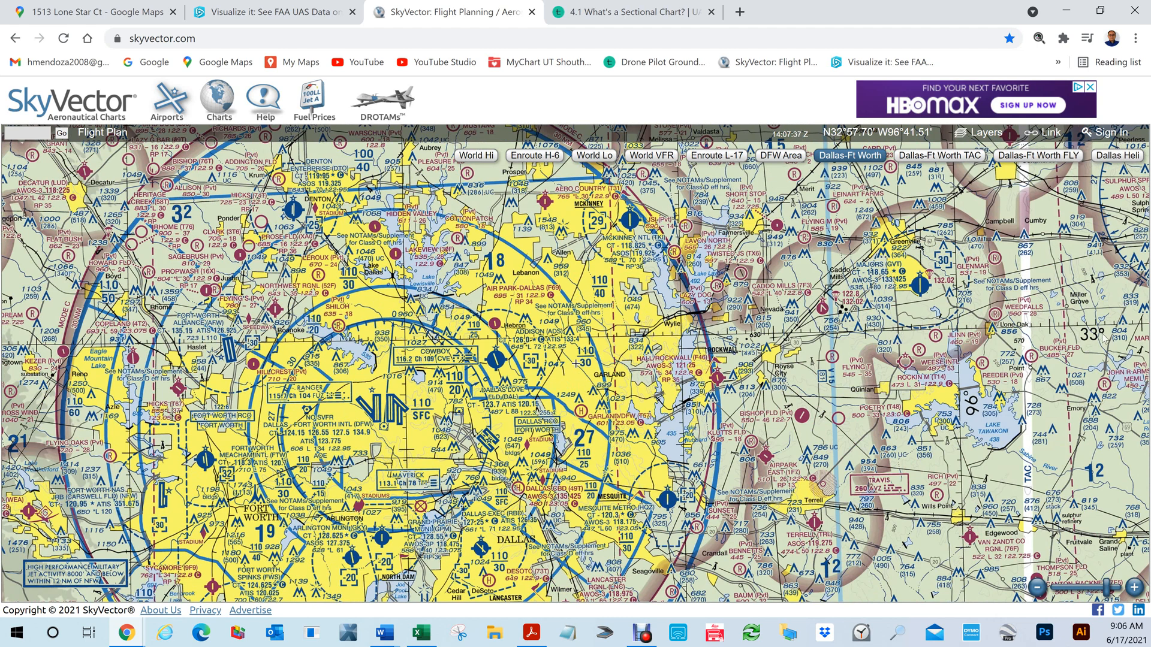
{"action": "left_click_drag", "start_coordinate": [563, 346], "coordinate": [555, 459]}
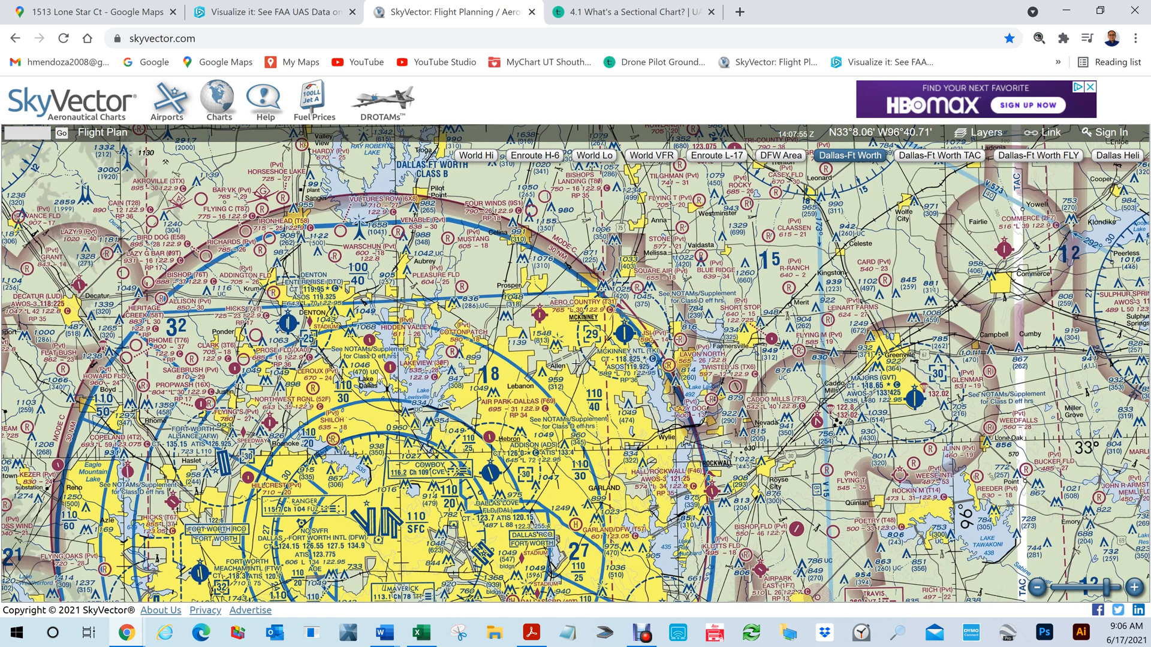
{"action": "scroll", "coordinate": [577, 364], "scroll_direction": "down", "scroll_amount": 1}
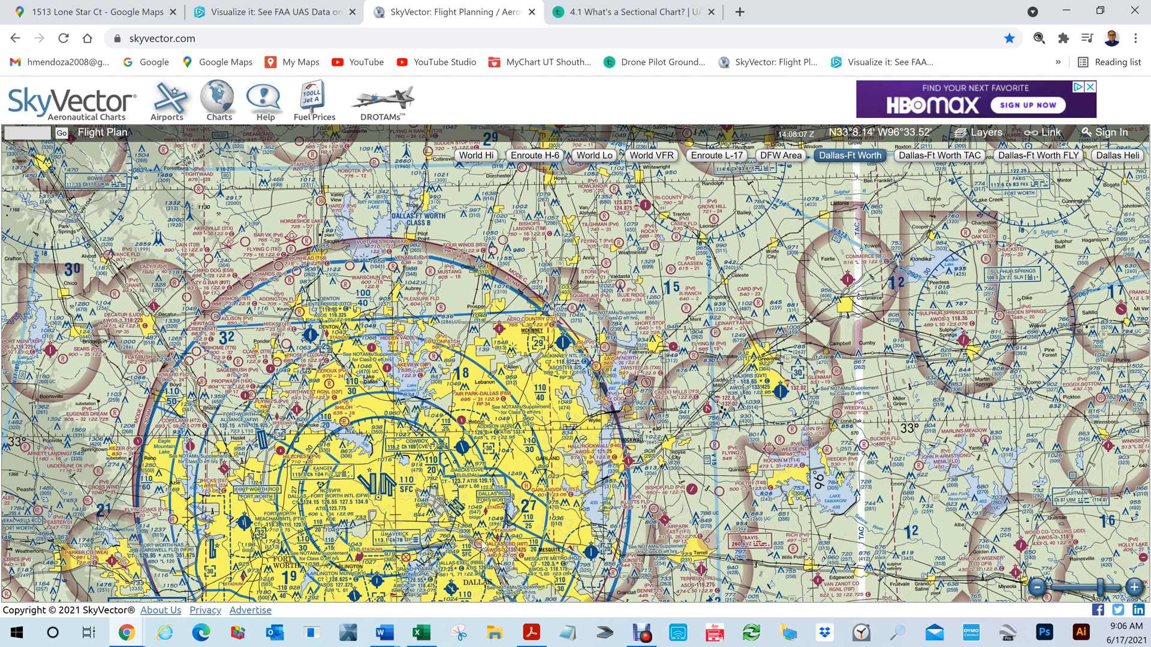
{"action": "key", "text": "Down"}
{"action": "key", "text": "Down"}
{"action": "key", "text": "Down"}
{"action": "key", "text": "Down"}
{"action": "key", "text": "Down"}
{"action": "key", "text": "Down"}
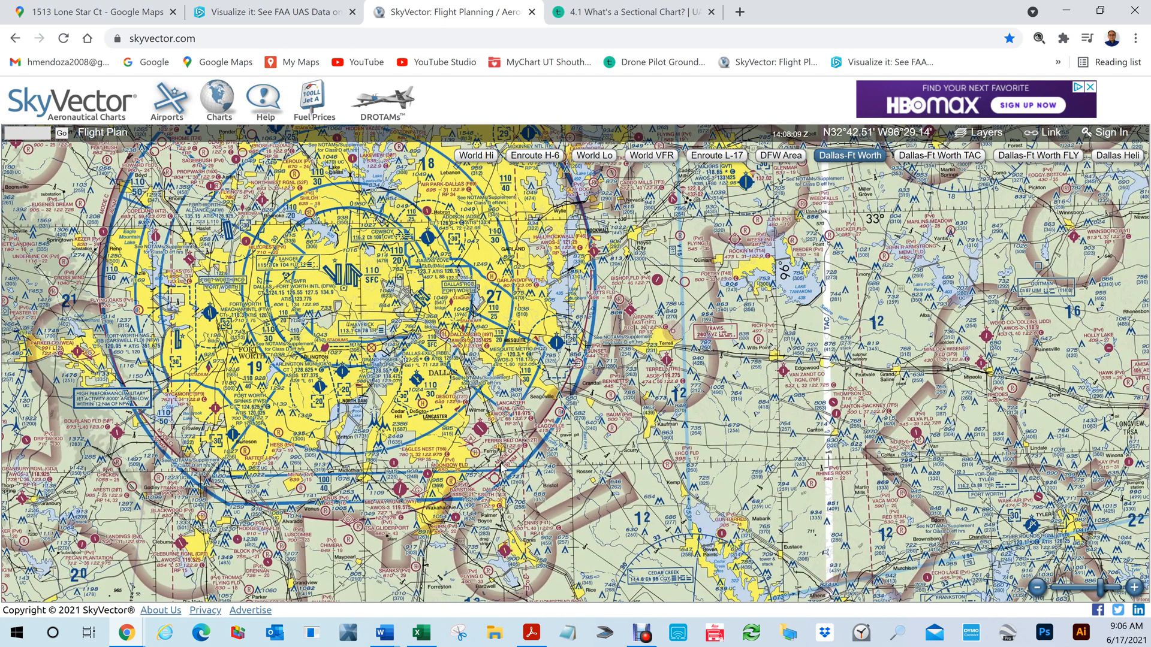
{"action": "key", "text": "Down"}
{"action": "key", "text": "Down"}
{"action": "key", "text": "Down"}
{"action": "key", "text": "Down"}
{"action": "key", "text": "Down"}
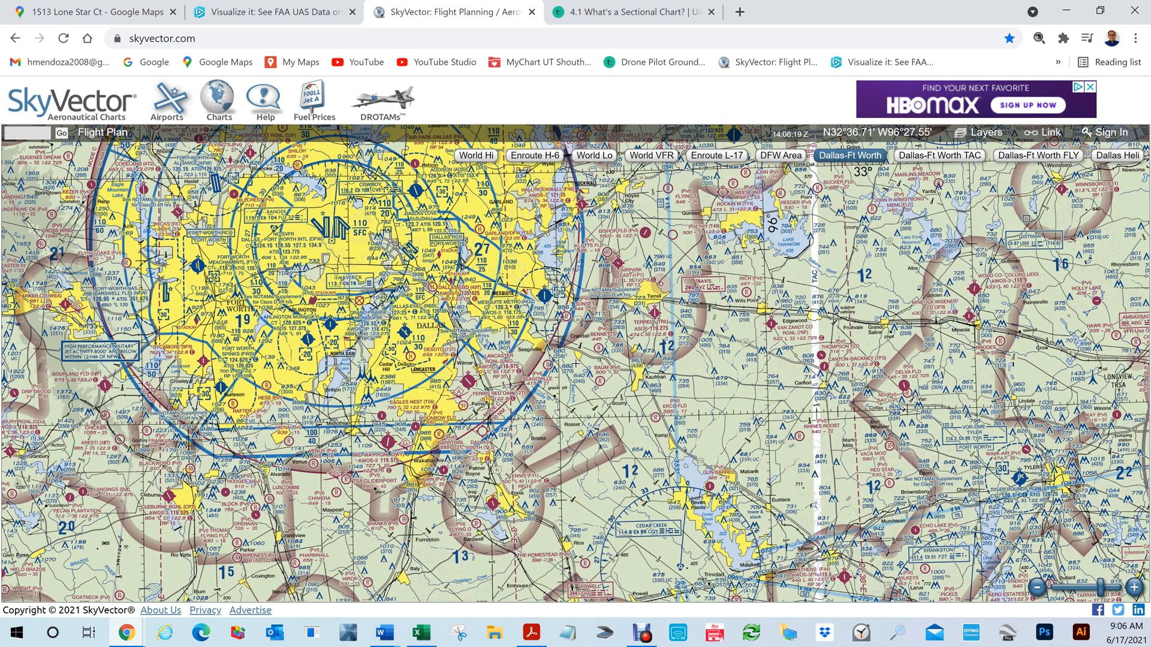
{"action": "left_click_drag", "start_coordinate": [453, 360], "coordinate": [670, 531]}
{"action": "scroll", "coordinate": [650, 510], "scroll_direction": "down", "scroll_amount": 2}
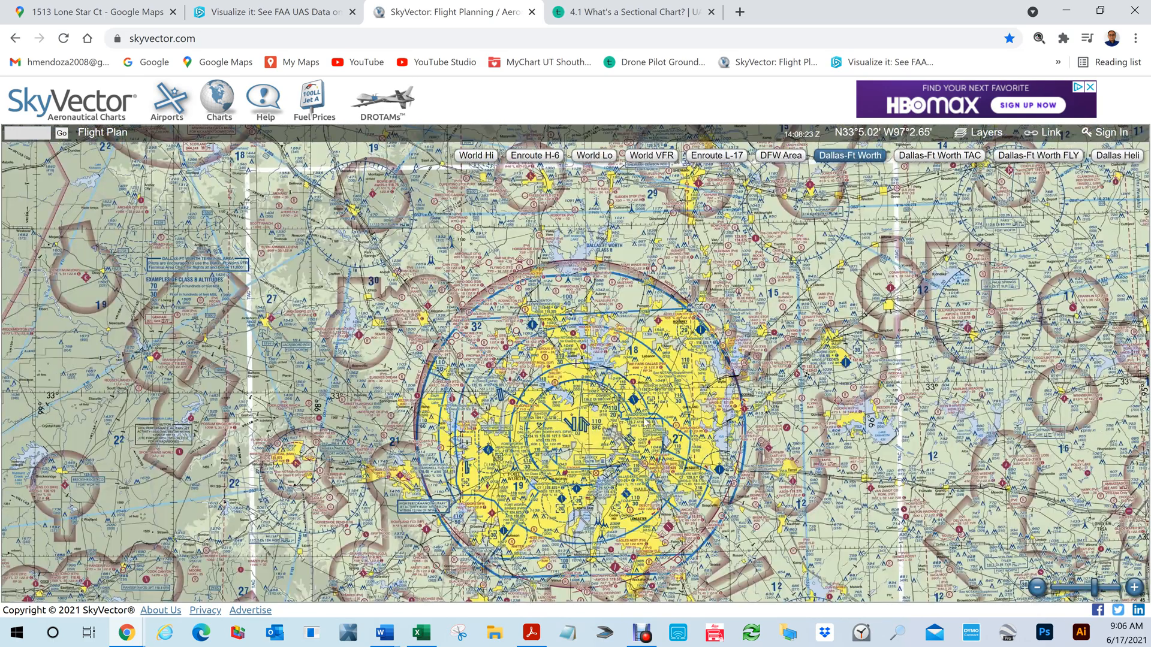
{"action": "left_click_drag", "start_coordinate": [585, 438], "coordinate": [469, 371]}
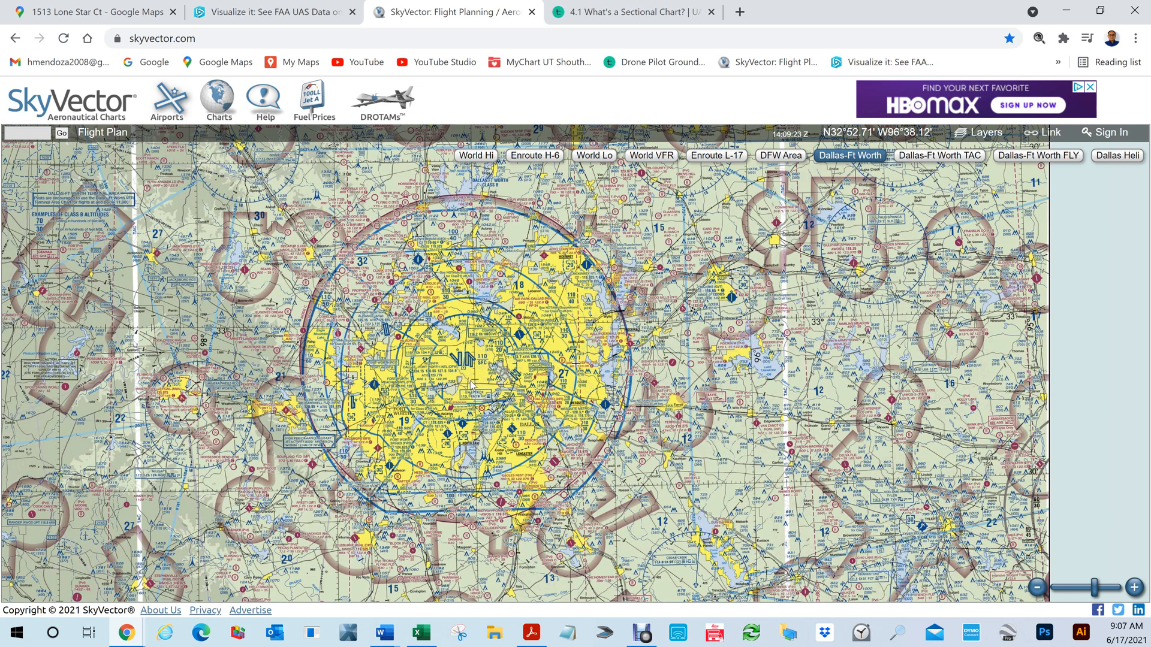
Open Google Maps in place of the chart and look up the recently searched Lone Star property address in Mesquite
{"action": "left_click", "coordinate": [49, 67]}
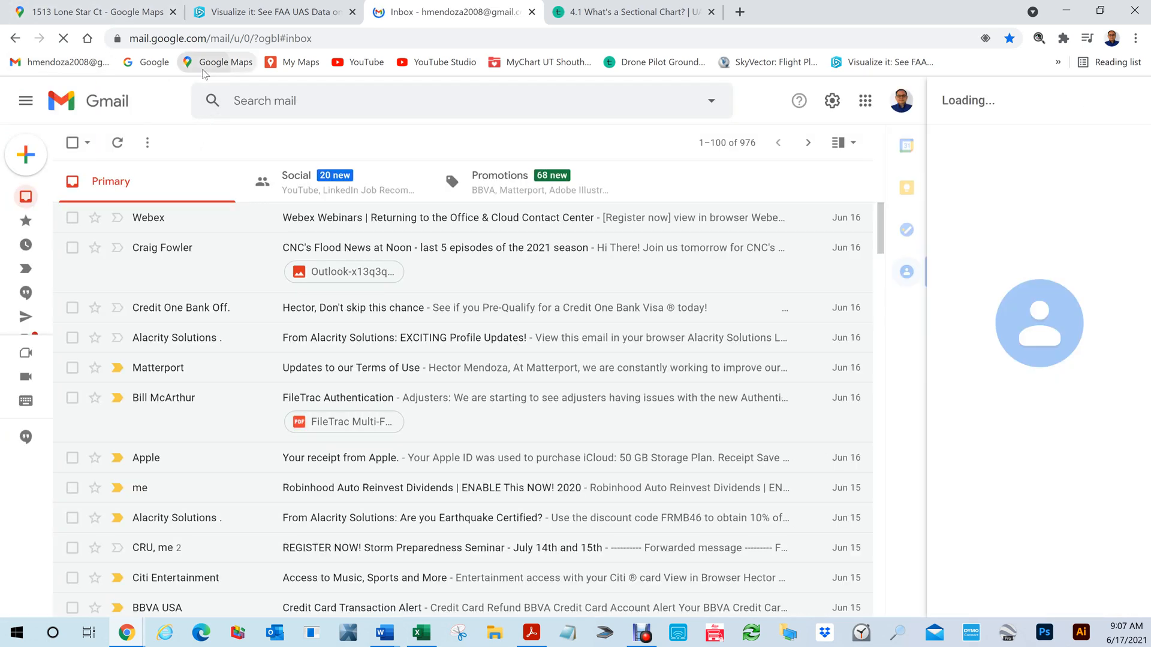
{"action": "left_click", "coordinate": [206, 68]}
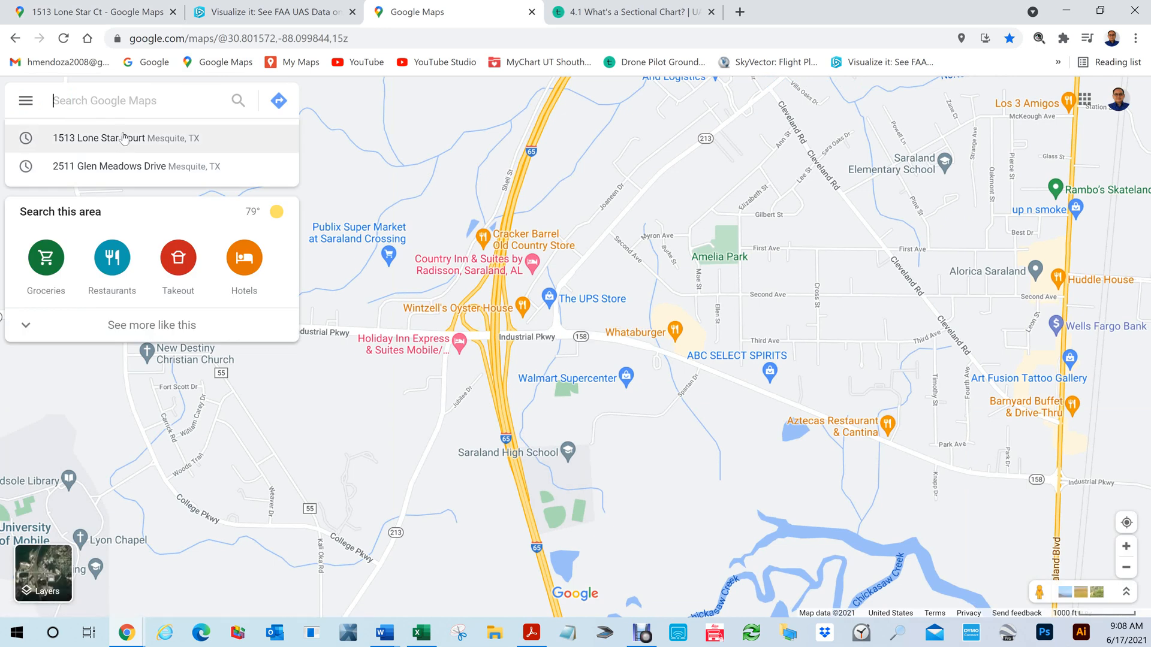
{"action": "left_click", "coordinate": [124, 137]}
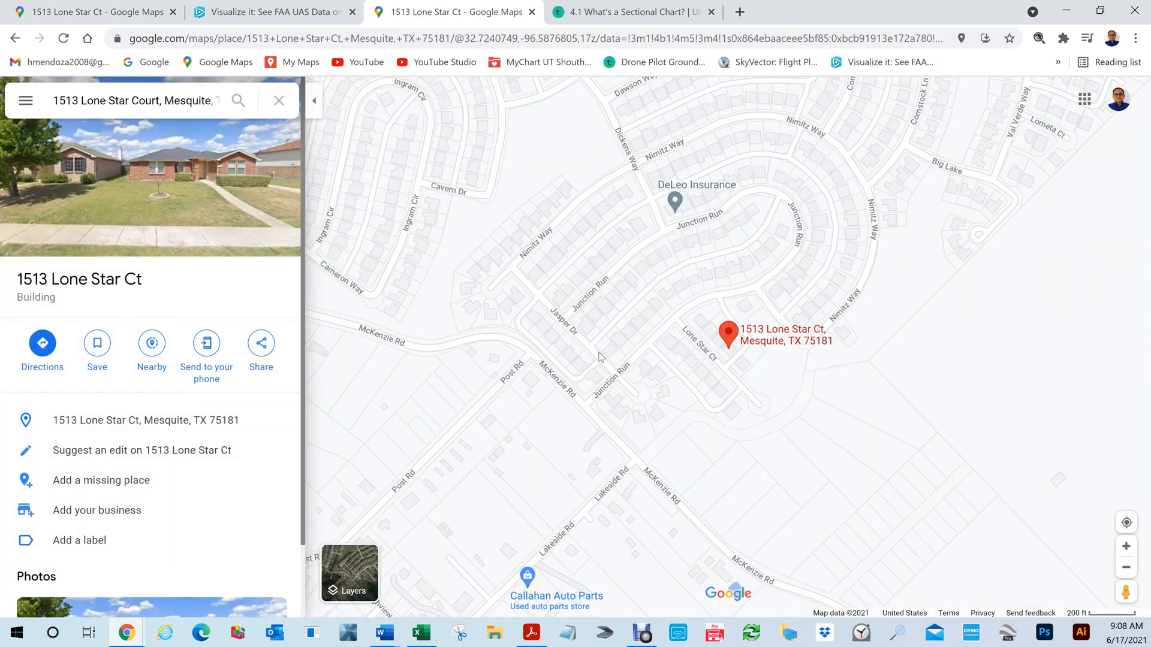
Copy the latitude and longitude of the house marked by the red pin to the clipboard
{"action": "scroll", "coordinate": [796, 407], "scroll_direction": "up", "scroll_amount": 4}
{"action": "mouse_move", "coordinate": [600, 236]}
{"action": "left_mouse_down"}
{"action": "mouse_move", "coordinate": [750, 397]}
{"action": "mouse_move", "coordinate": [684, 380]}
{"action": "left_mouse_up"}
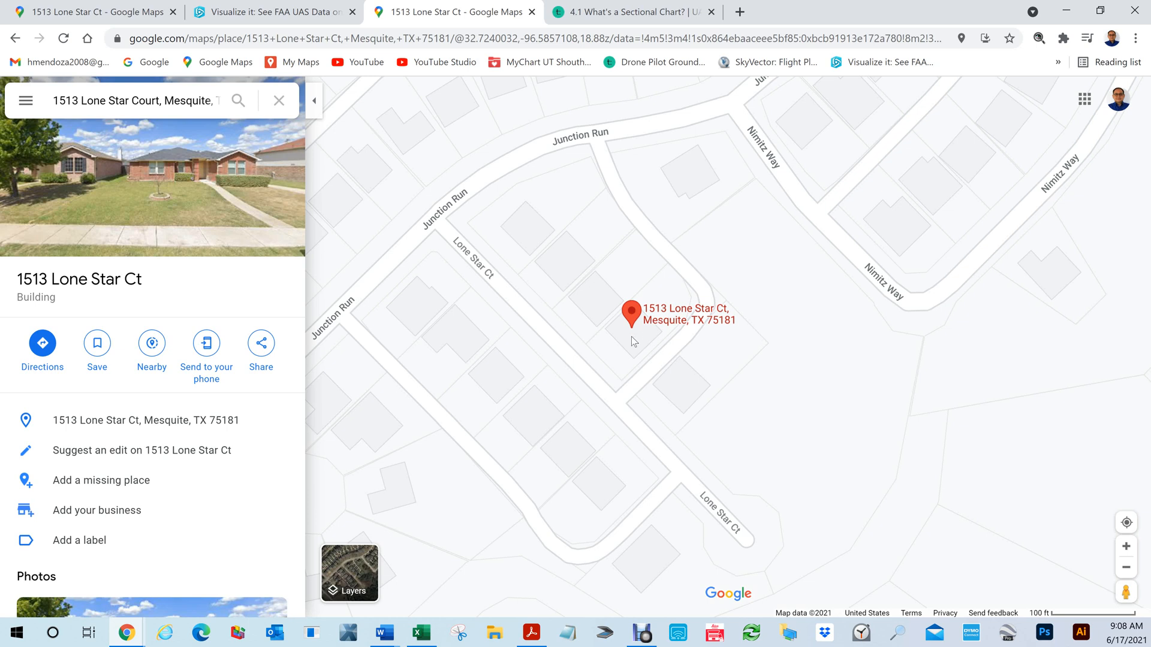
{"action": "right_click", "coordinate": [632, 335]}
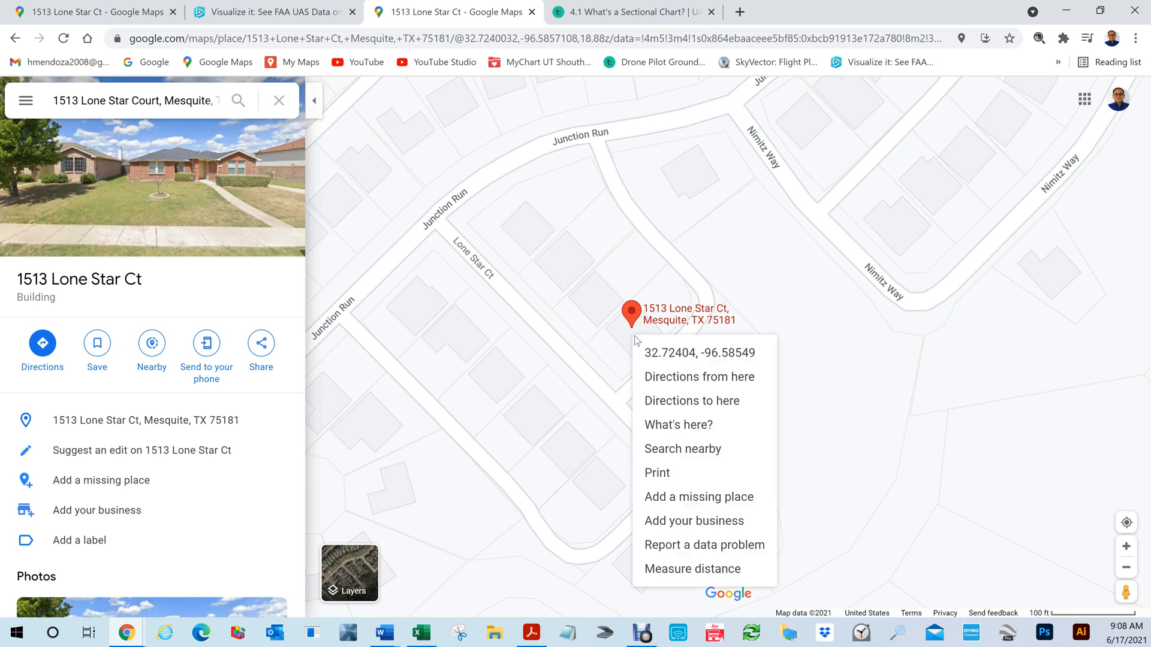
{"action": "left_click", "coordinate": [691, 356]}
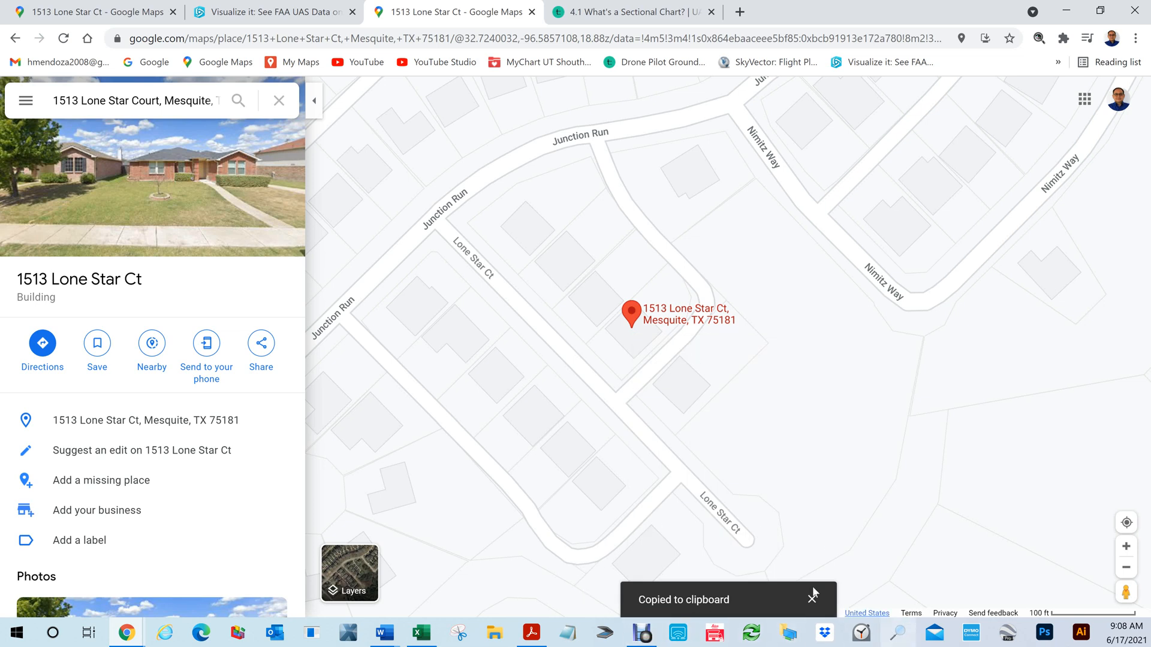
Switch to the Excel workbook for converting aeronautical coordinates from decimals and maximize its window
{"action": "mouse_move", "coordinate": [423, 641]}
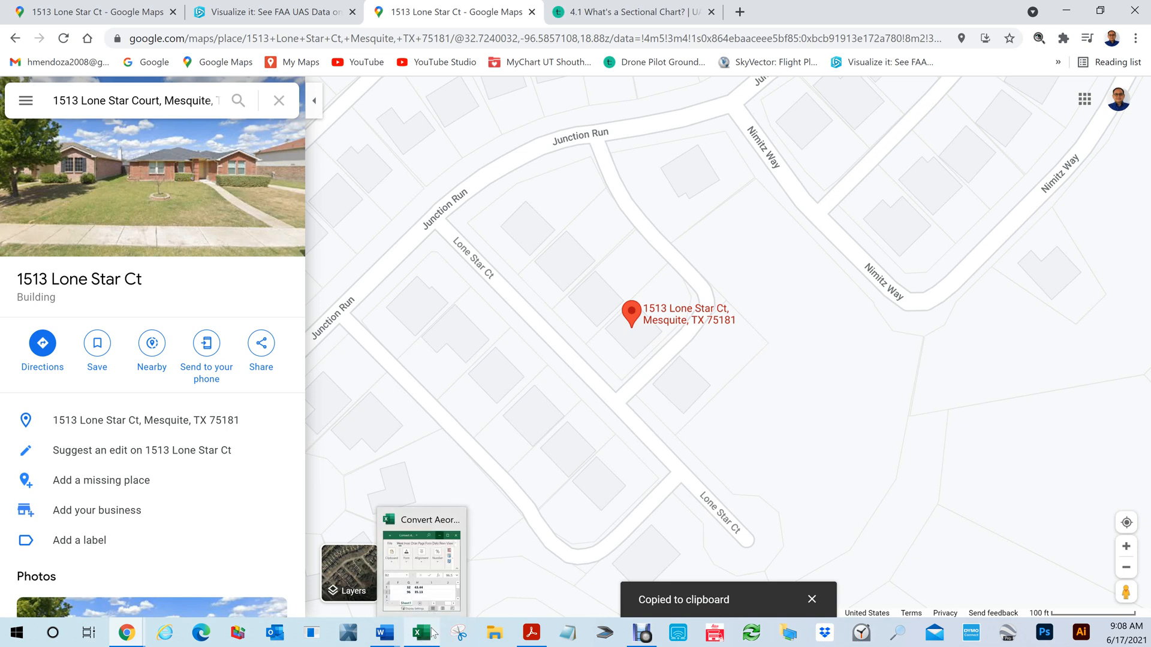
{"action": "left_click", "coordinate": [423, 636]}
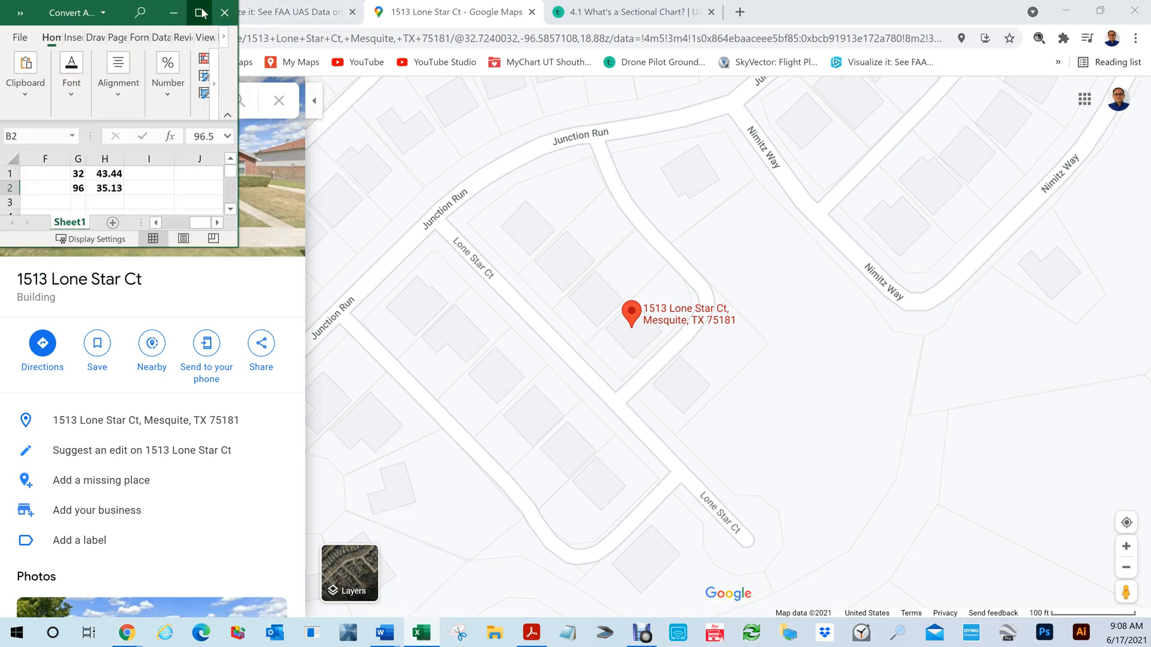
{"action": "left_click", "coordinate": [202, 12]}
{"action": "left_click_drag", "start_coordinate": [819, 595], "coordinate": [711, 603]}
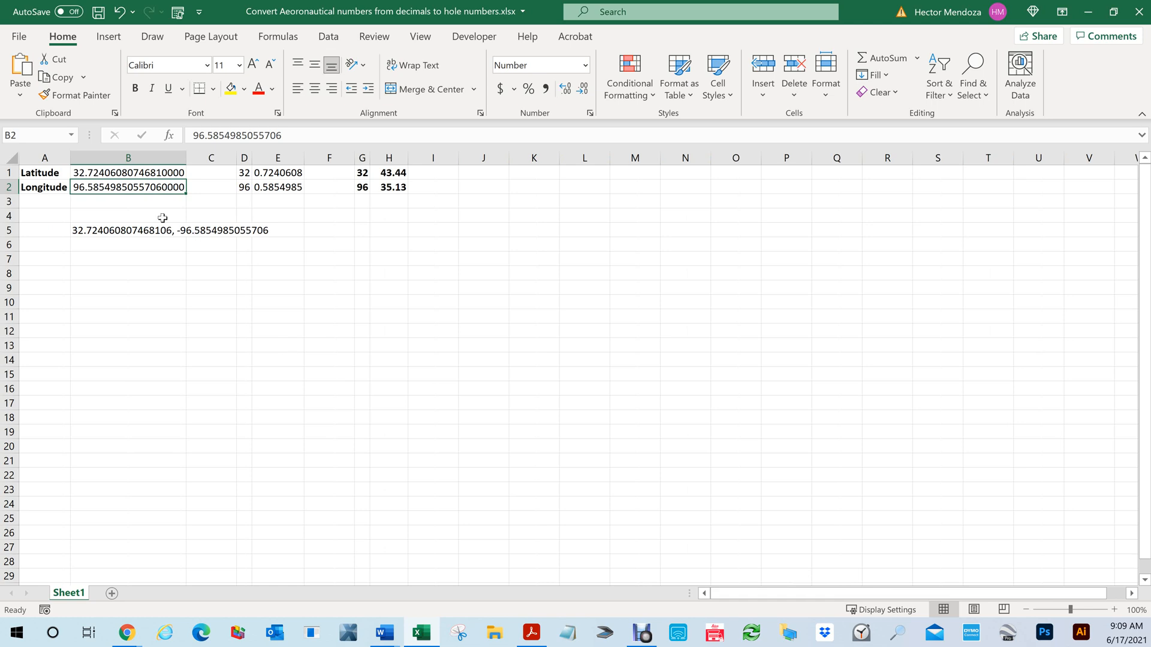
Try to move the latitude out of the combined coordinates in cell B5 into the Latitude cell B1
{"action": "key", "text": "Down"}
{"action": "key", "text": "Down"}
{"action": "key", "text": "Down"}
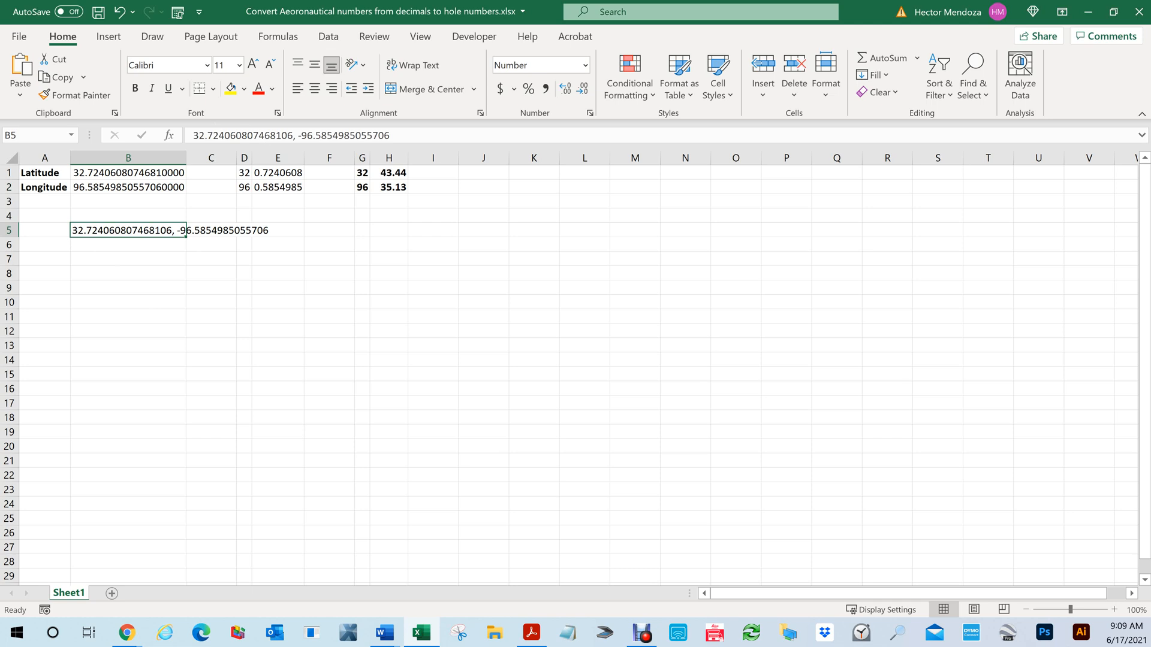
{"action": "left_click_drag", "start_coordinate": [193, 135], "coordinate": [294, 135]}
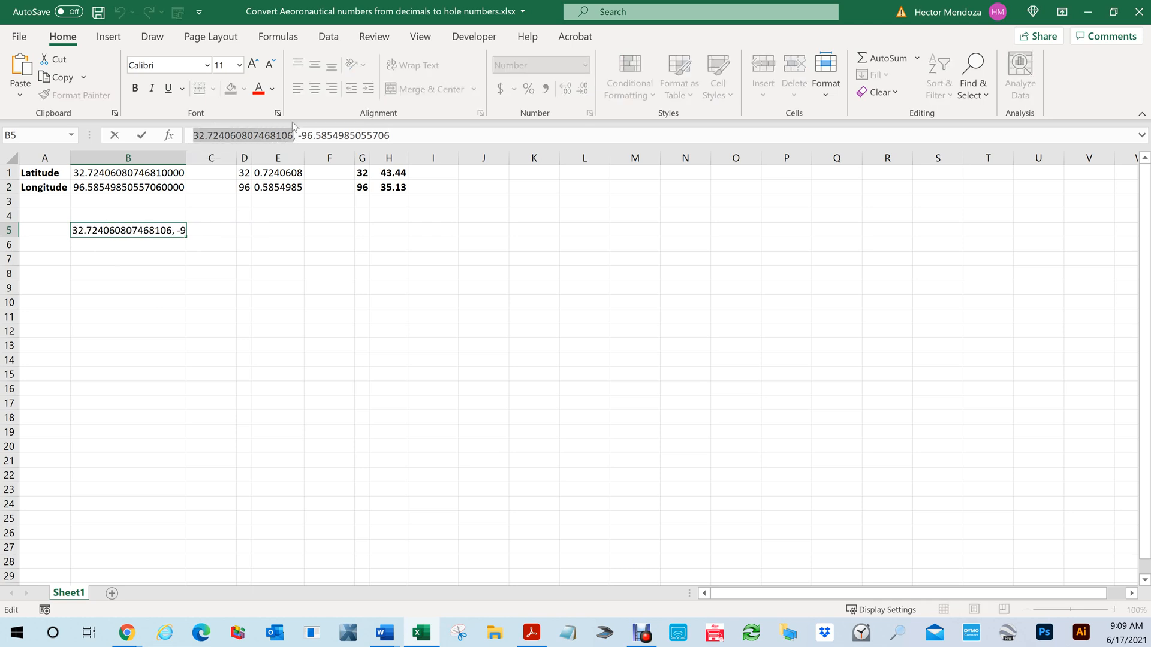
{"action": "key", "text": "ctrl+x"}
{"action": "left_click", "coordinate": [145, 175]}
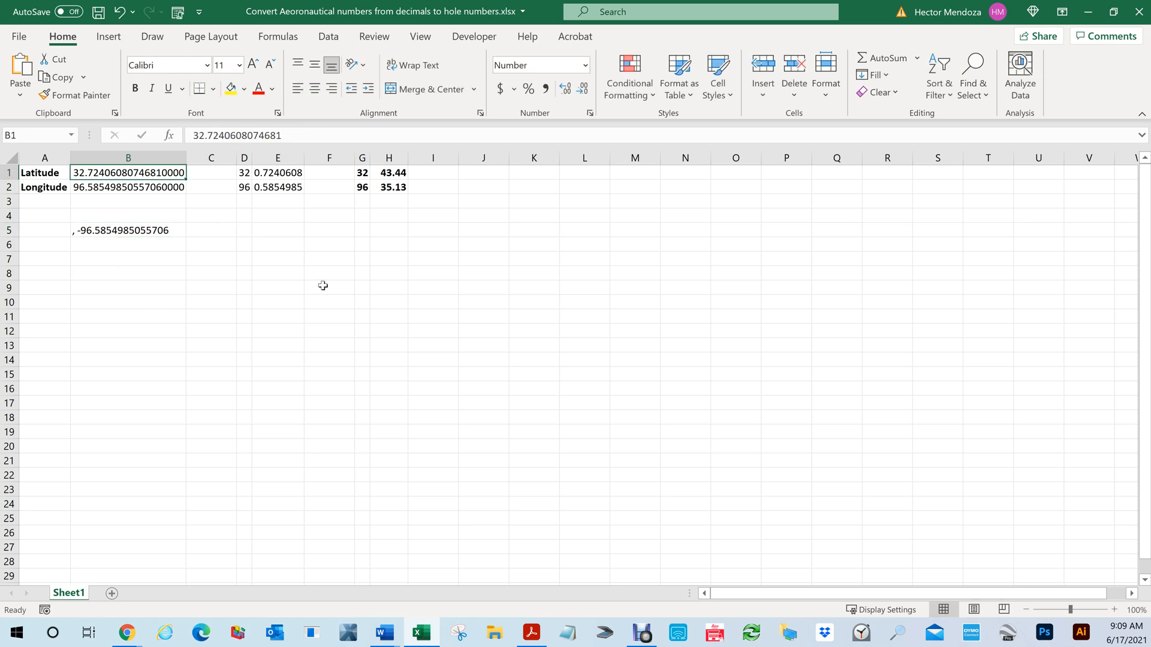
{"action": "key", "text": "ctrl+v"}
Undo the latitude cut and paste along with the previous longitude entry in B2
{"action": "key", "text": "ctrl+z"}
{"action": "key", "text": "ctrl+z"}
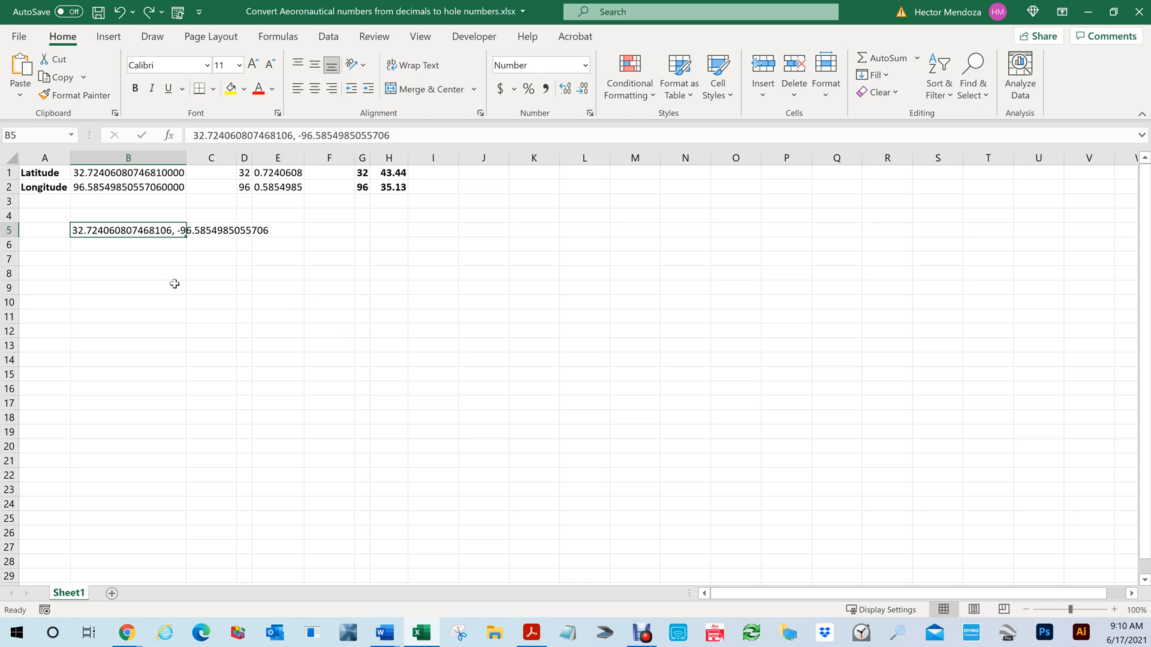
{"action": "key", "text": "ctrl+z"}
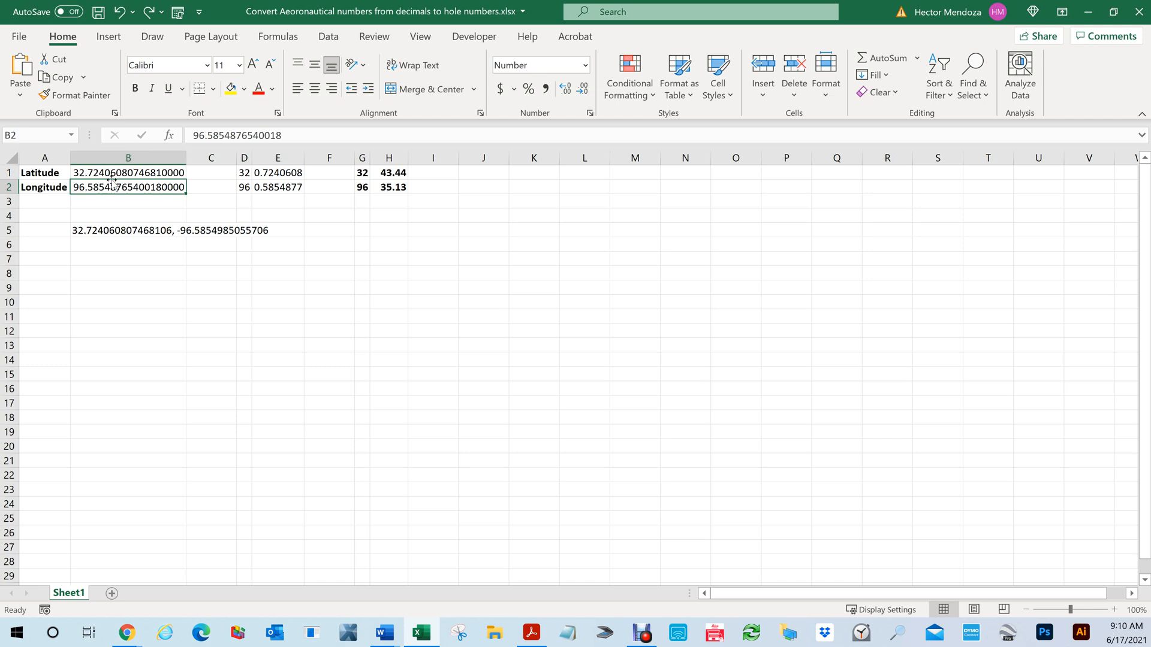
Enter 33.25 as the latitude in B1 and 97.5 as the longitude in B2
{"action": "left_click", "coordinate": [118, 176]}
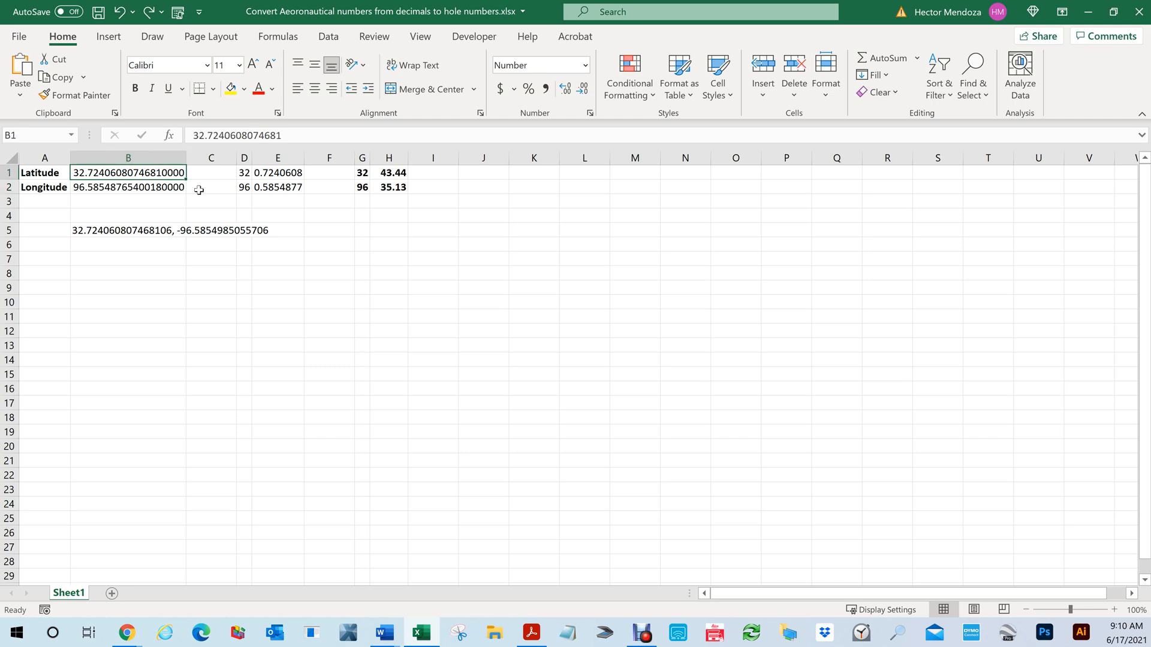
{"action": "type", "text": "33."}
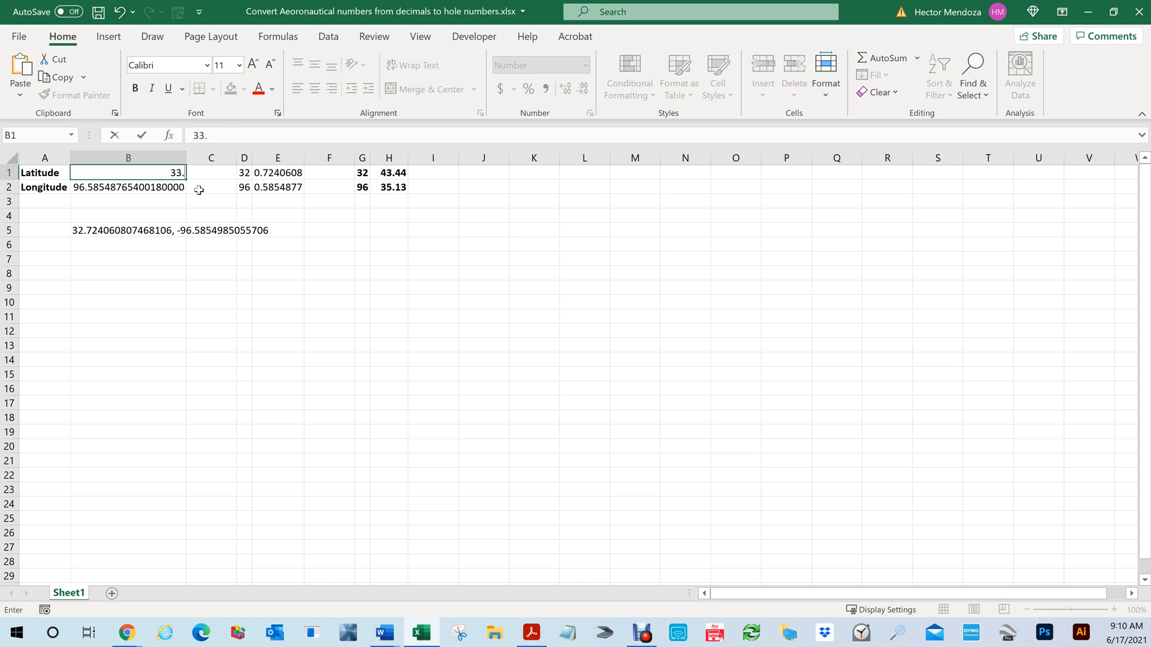
{"action": "type", "text": "25"}
{"action": "key", "text": "Return"}
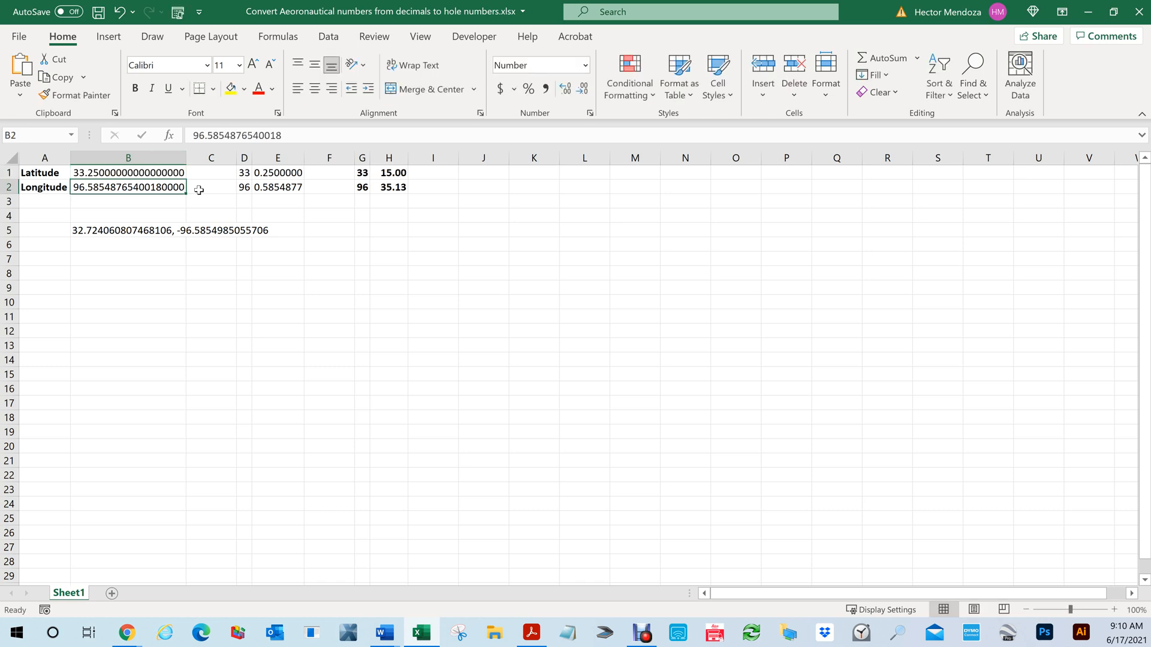
{"action": "type", "text": "97."}
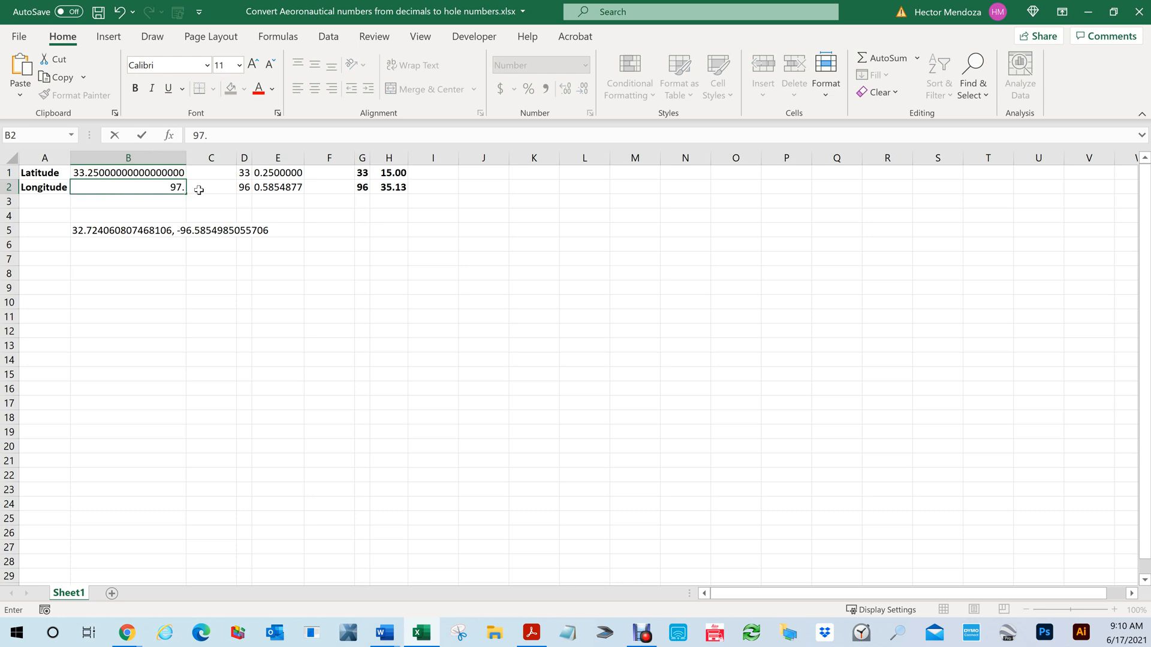
{"action": "type", "text": "5"}
{"action": "key", "text": "Return"}
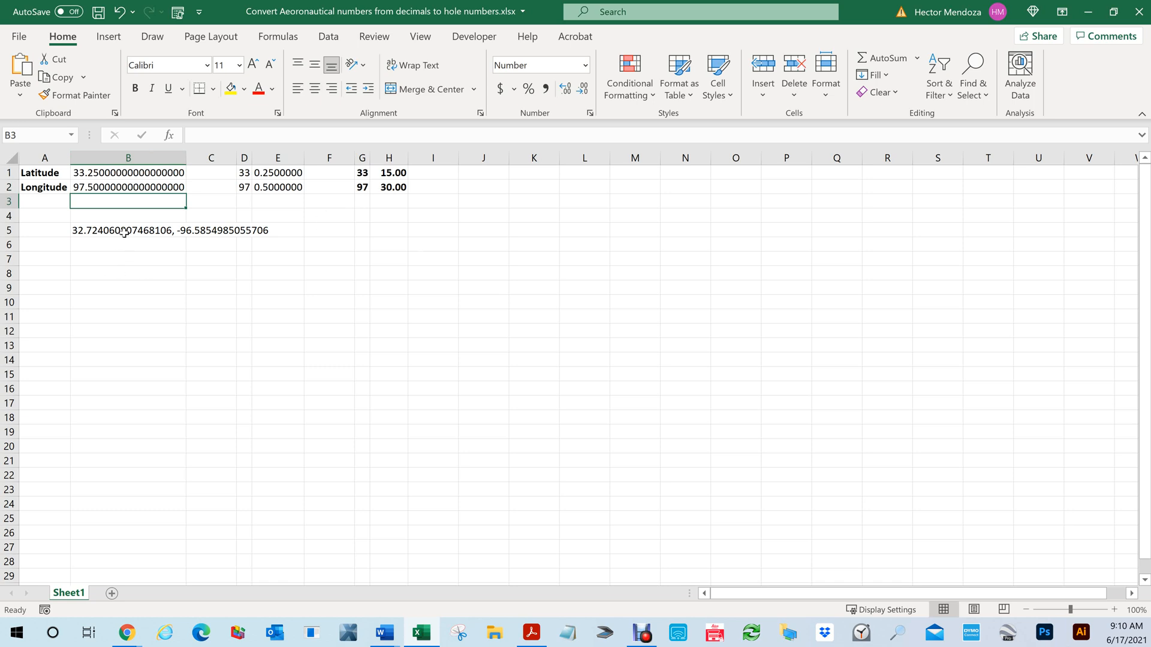
Copy only the latitude from the combined coordinates in B5 into the Latitude cell B1
{"action": "left_click", "coordinate": [125, 232]}
{"action": "left_click_drag", "start_coordinate": [293, 136], "coordinate": [192, 136]}
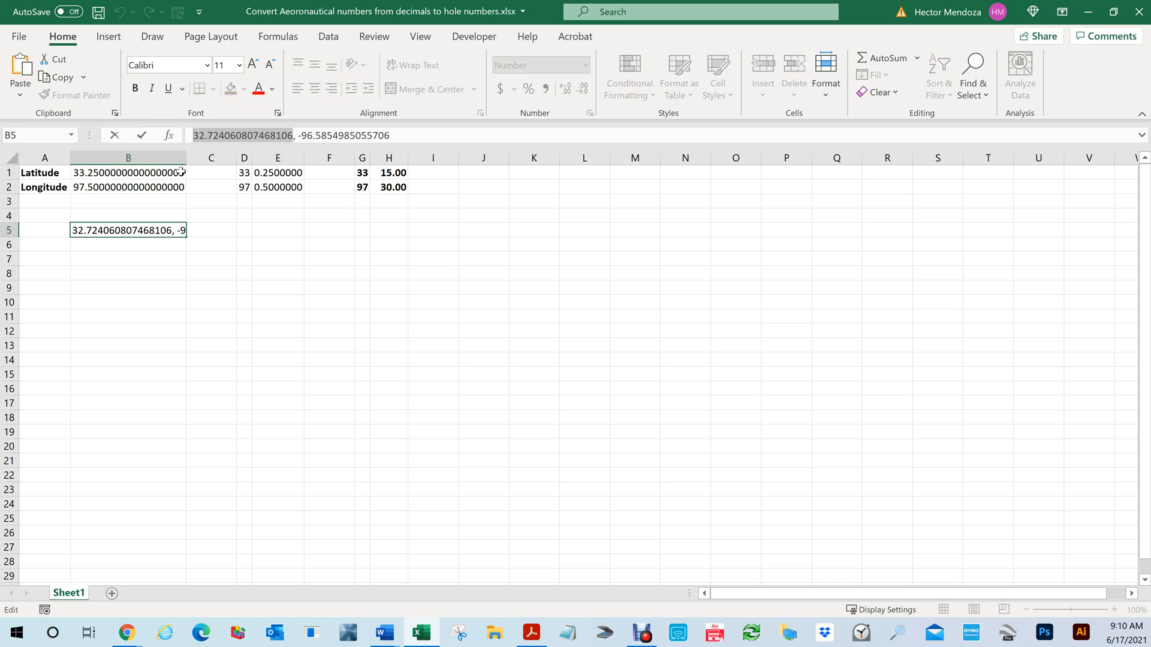
{"action": "left_click", "coordinate": [124, 173]}
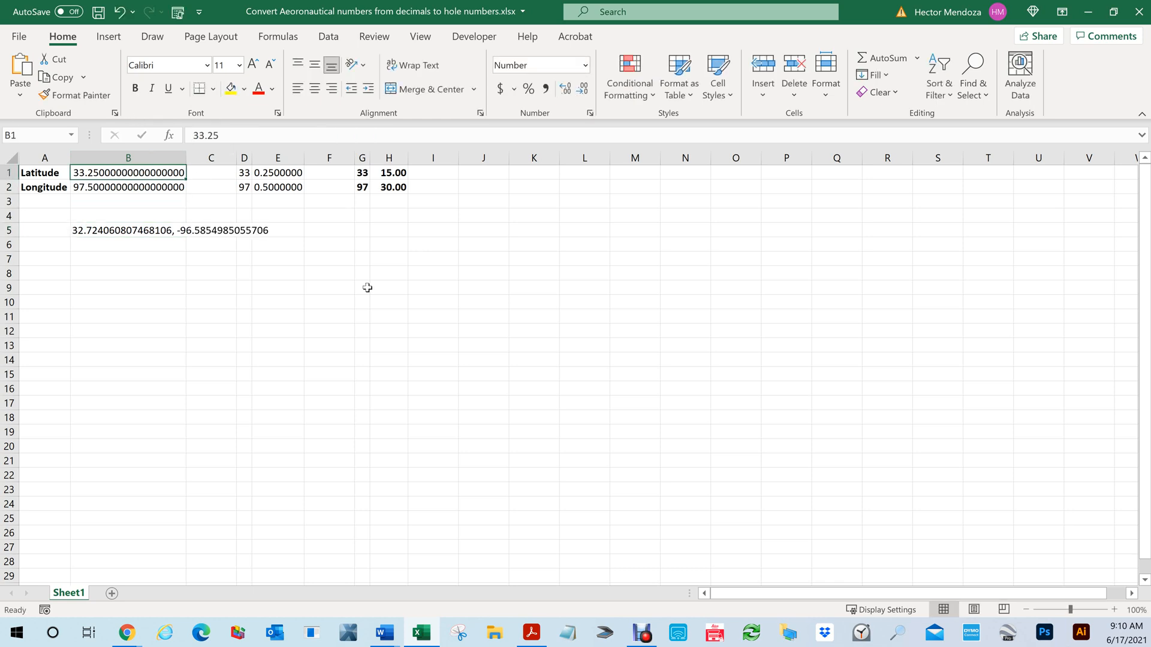
{"action": "key", "text": "ctrl+v"}
{"action": "left_click", "coordinate": [211, 232]}
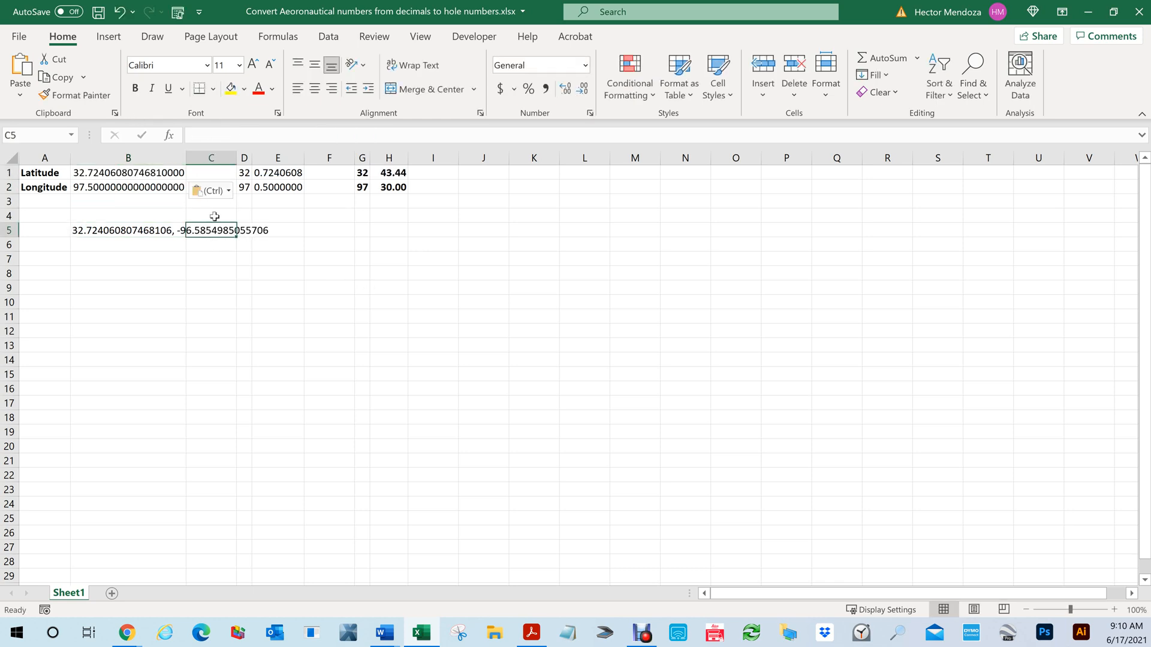
Copy the longitude from the combined coordinates in B5, without its minus sign, into the Longitude cell B2
{"action": "left_click", "coordinate": [93, 230]}
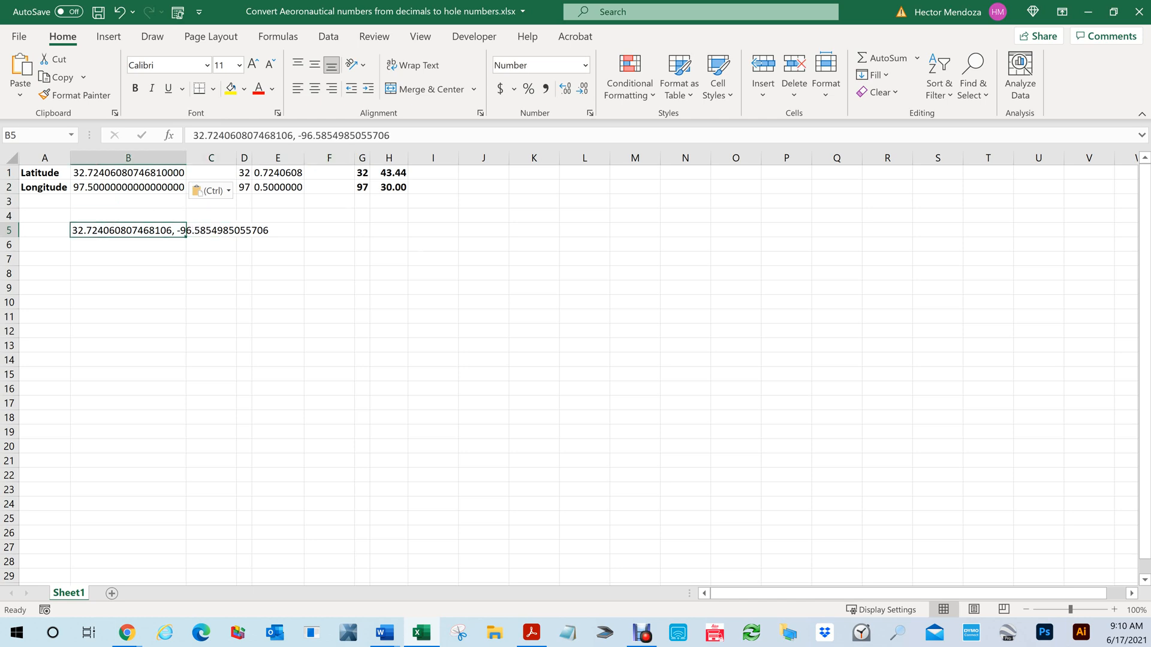
{"action": "left_click_drag", "start_coordinate": [300, 136], "coordinate": [424, 148]}
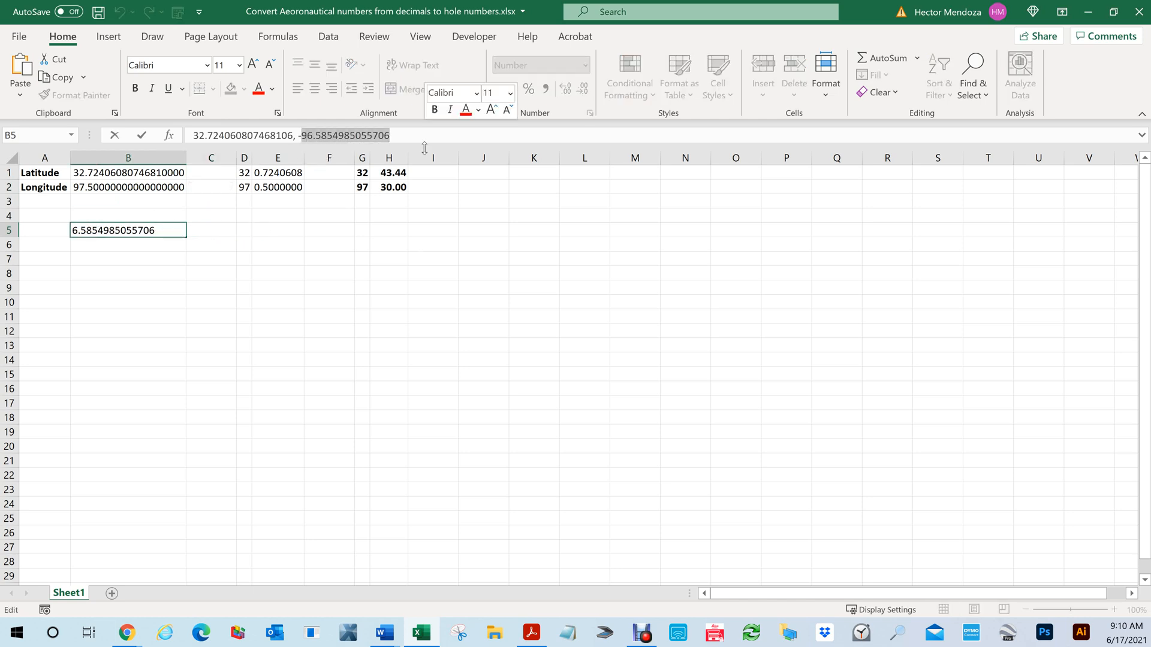
{"action": "left_click", "coordinate": [110, 187]}
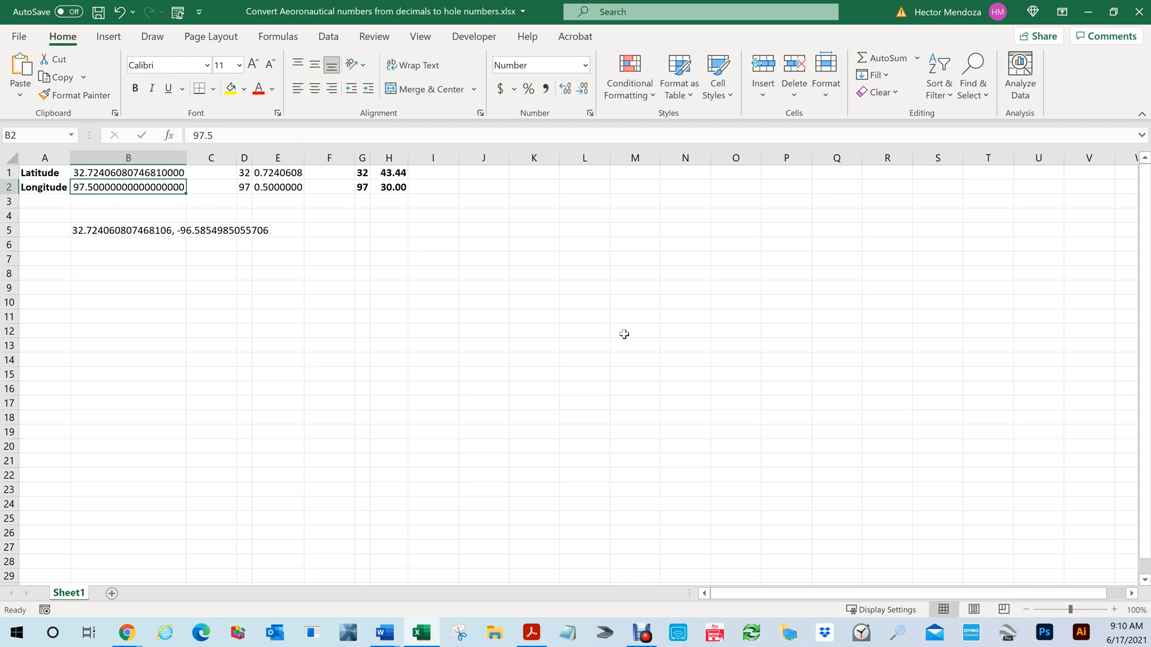
{"action": "key", "text": "ctrl+v"}
{"action": "left_click", "coordinate": [447, 298]}
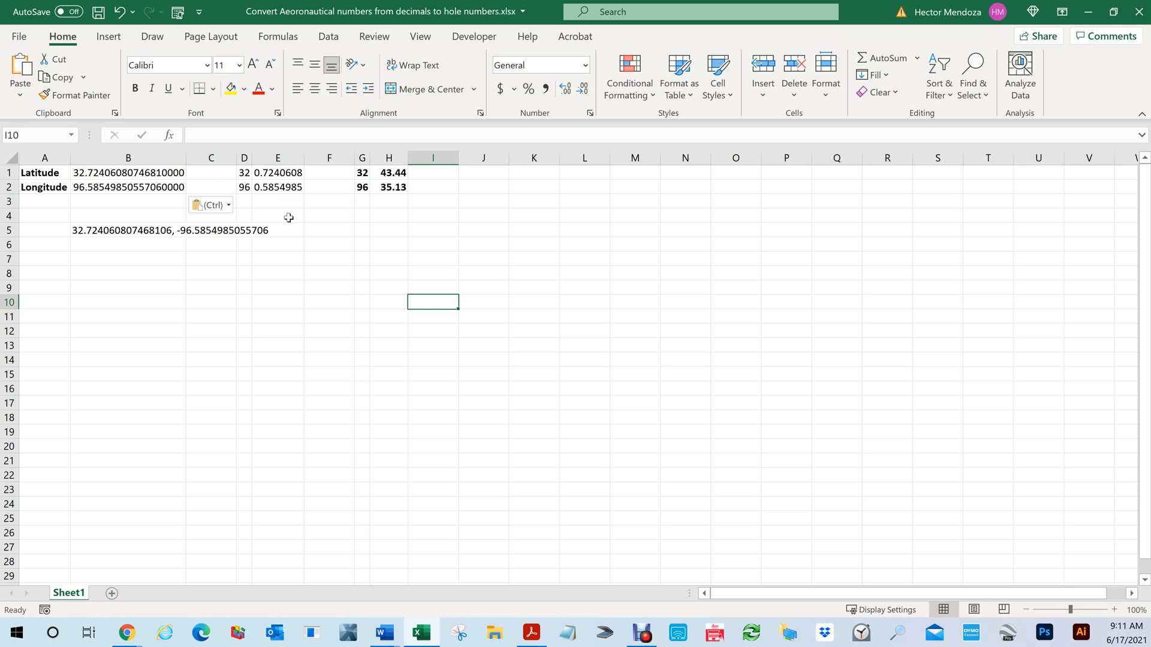
{"action": "left_click", "coordinate": [280, 174]}
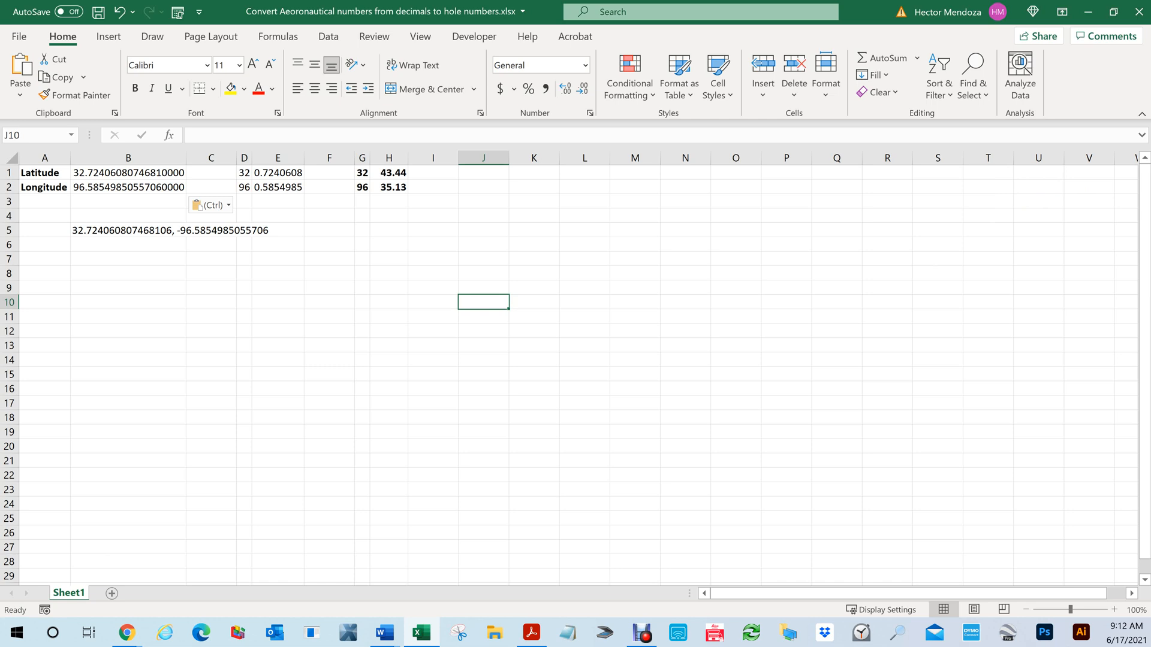
{"action": "left_click", "coordinate": [126, 632]}
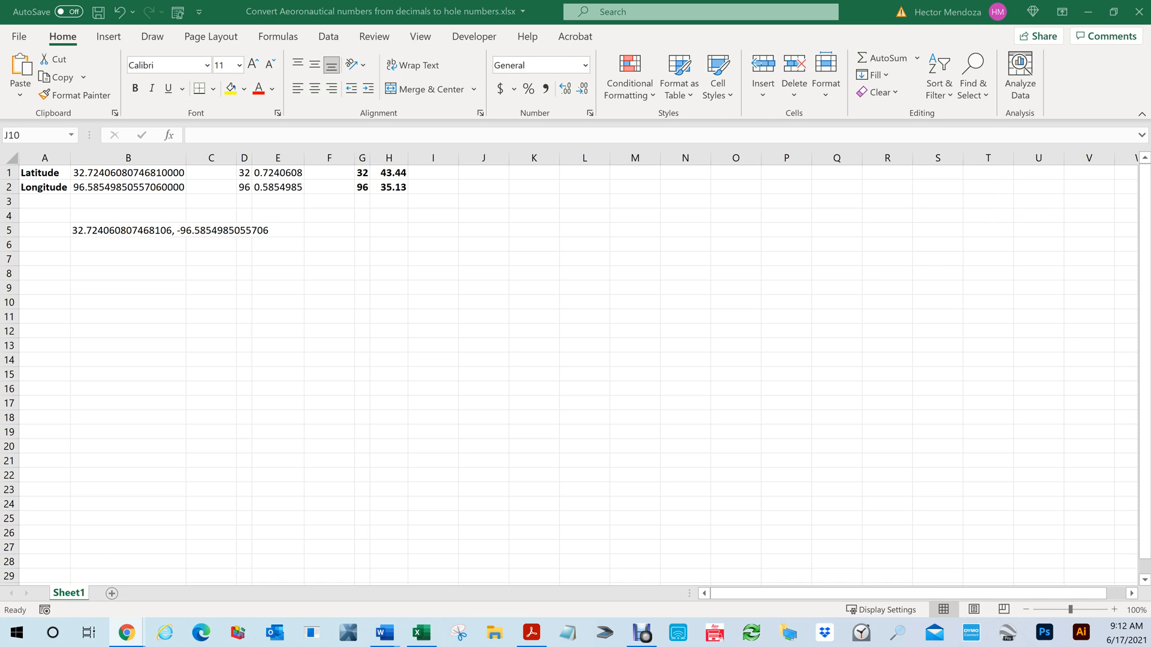
{"action": "left_click_drag", "start_coordinate": [542, 2], "coordinate": [392, 144]}
{"action": "key", "text": "super"}
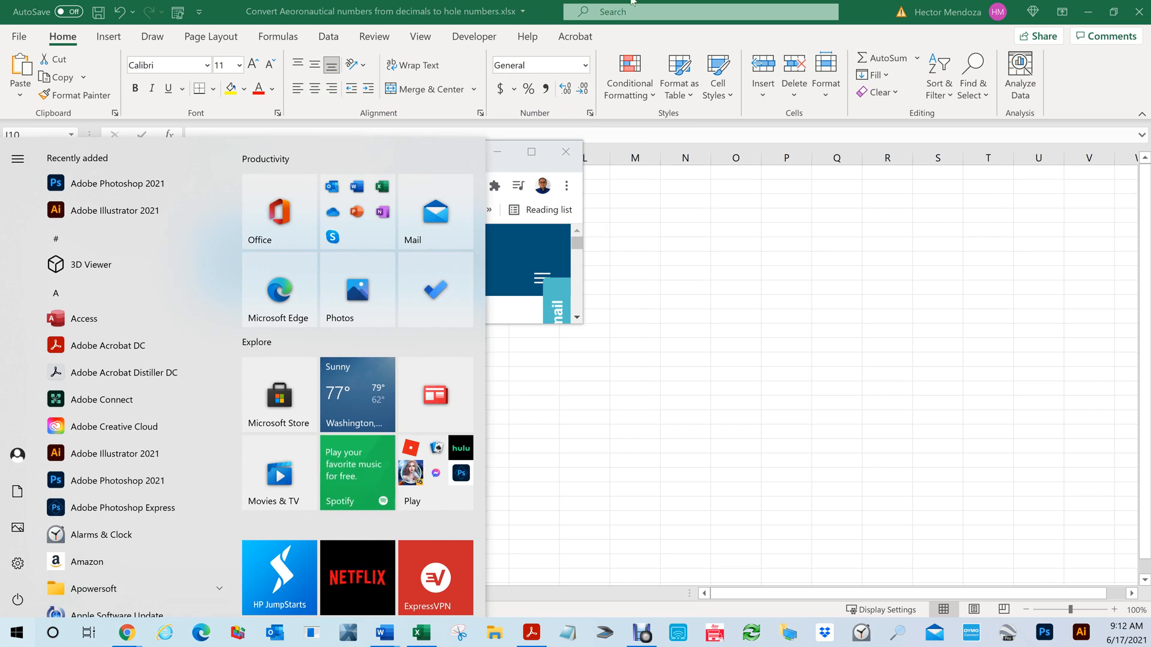
{"action": "left_click", "coordinate": [536, 247]}
{"action": "key", "text": "super+Up"}
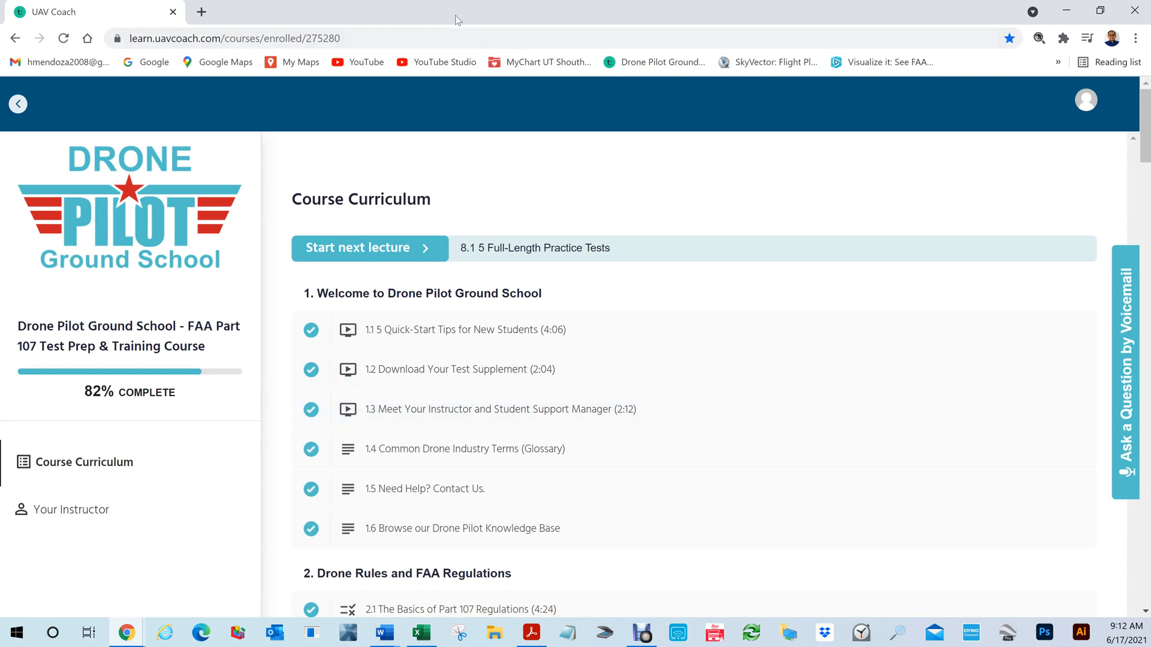
{"action": "left_click_drag", "start_coordinate": [456, 17], "coordinate": [725, 0]}
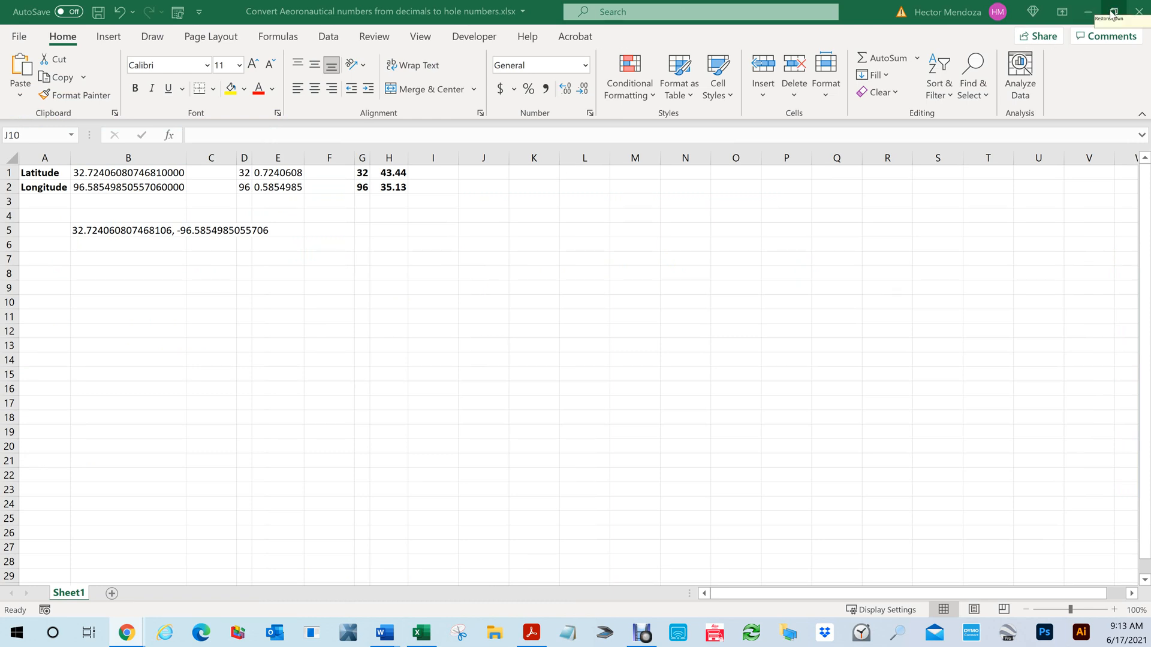
Restore down the workbook window, move it to the desktop's upper-left corner and shrink it around the converted degrees and minutes in columns G and H
{"action": "left_click", "coordinate": [1113, 12]}
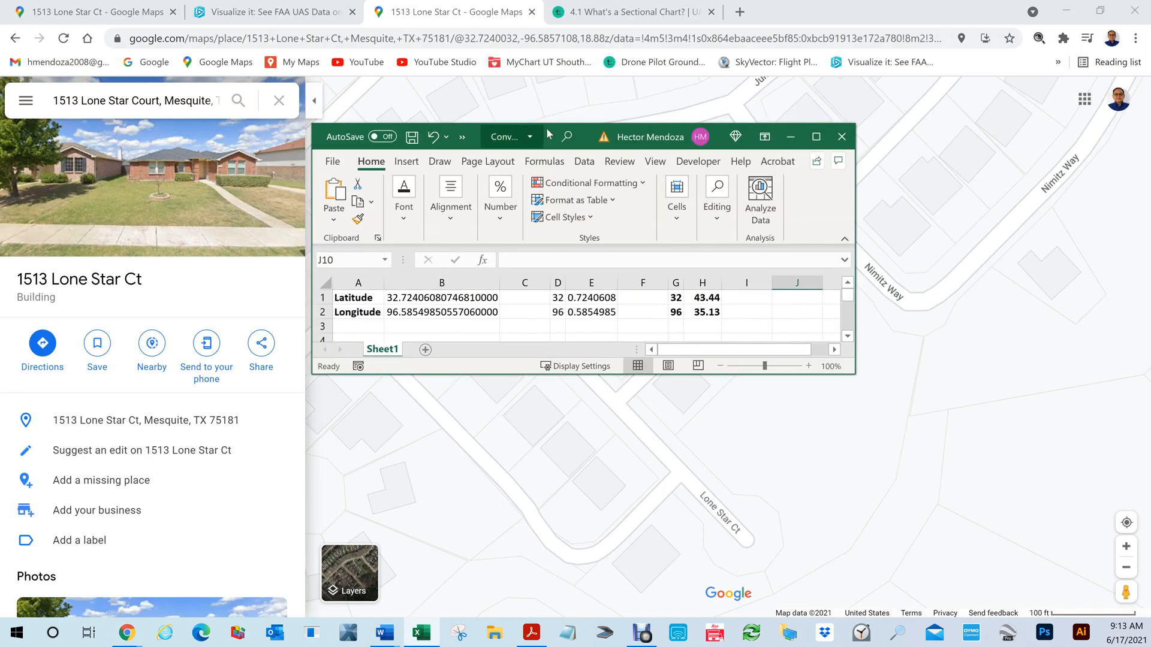
{"action": "left_click_drag", "start_coordinate": [544, 134], "coordinate": [227, 36]}
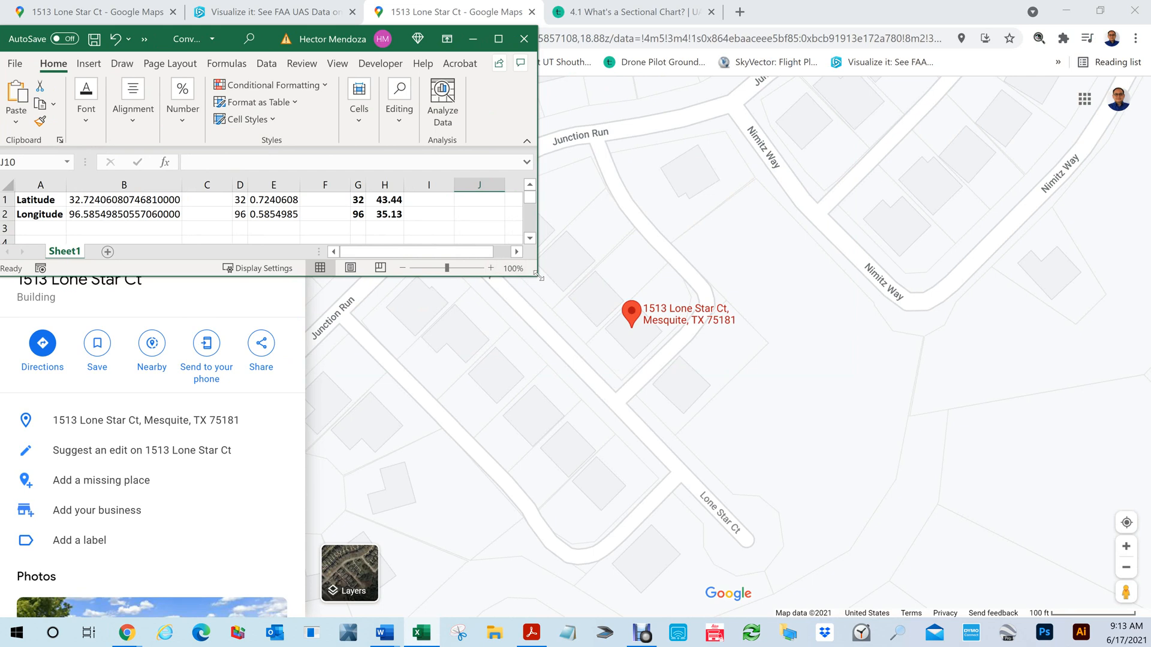
{"action": "left_click_drag", "start_coordinate": [536, 273], "coordinate": [249, 302]}
{"action": "left_click", "coordinate": [228, 278]}
{"action": "left_click", "coordinate": [228, 277]}
{"action": "left_click", "coordinate": [228, 277]}
{"action": "left_click", "coordinate": [227, 277]}
{"action": "left_click", "coordinate": [228, 278]}
{"action": "left_click_drag", "start_coordinate": [251, 301], "coordinate": [221, 302]}
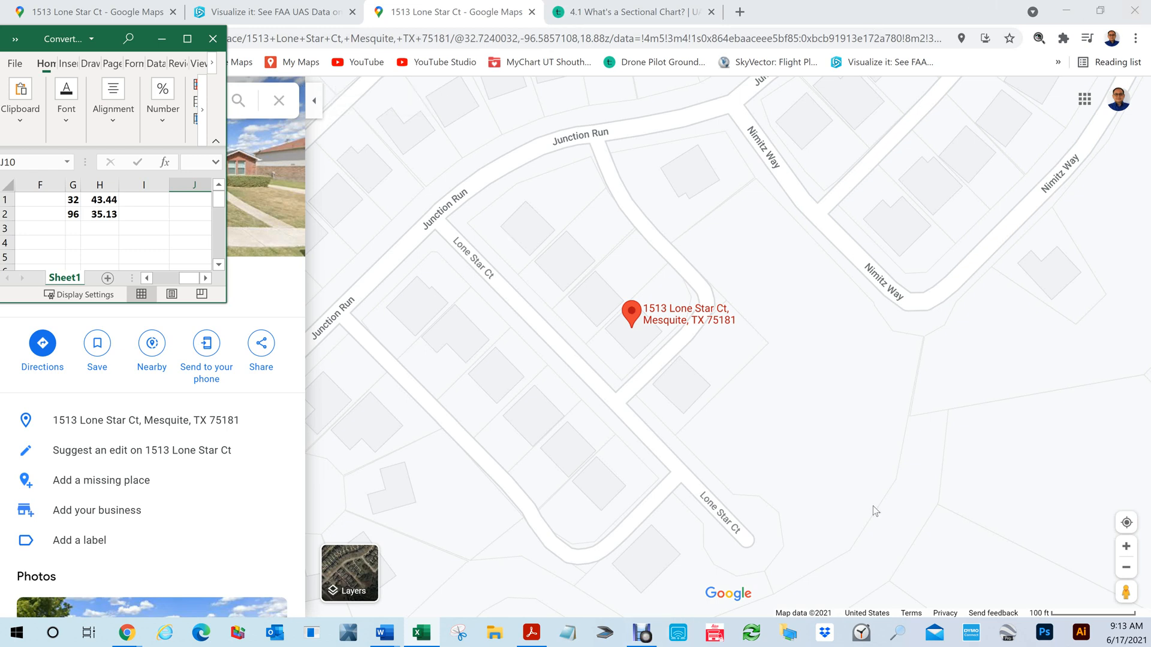
Open SkyVector in the browser and resize its window to fill the space beside the small Excel window
{"action": "left_click", "coordinate": [726, 65]}
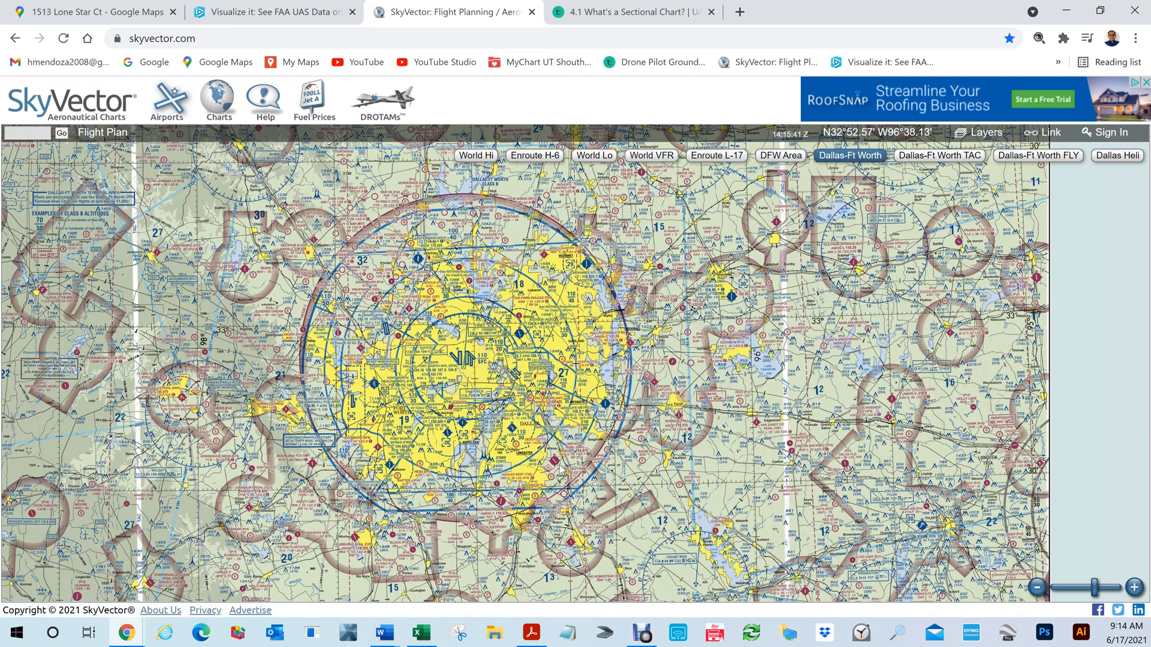
{"action": "key", "text": "super+Right"}
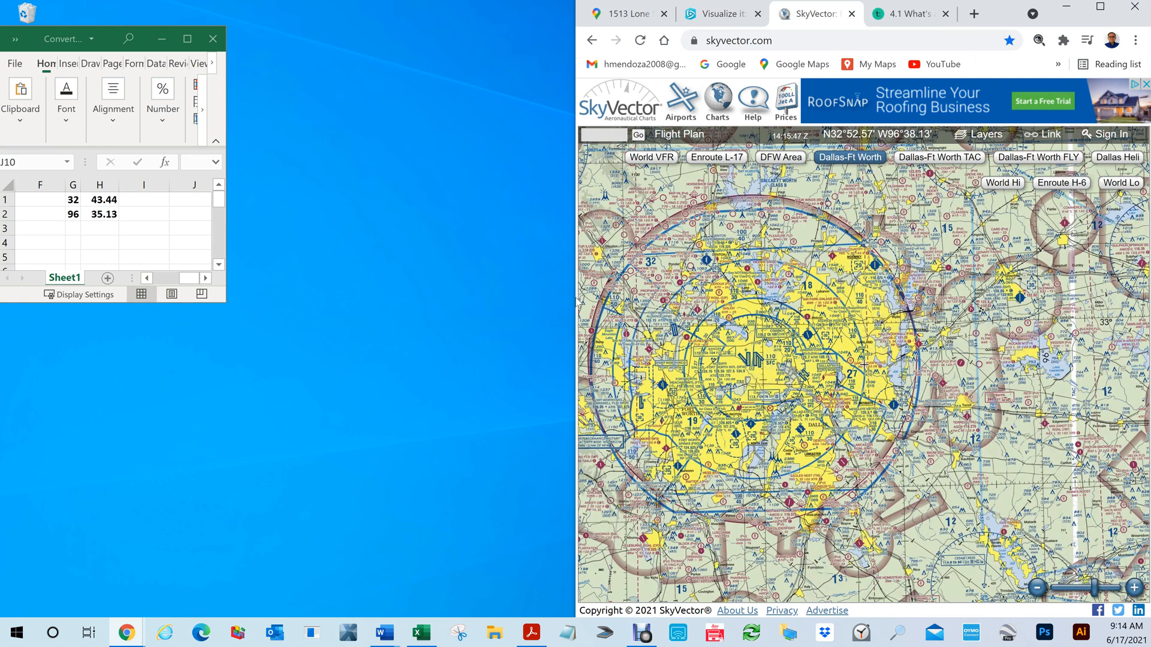
{"action": "left_click_drag", "start_coordinate": [573, 298], "coordinate": [226, 297]}
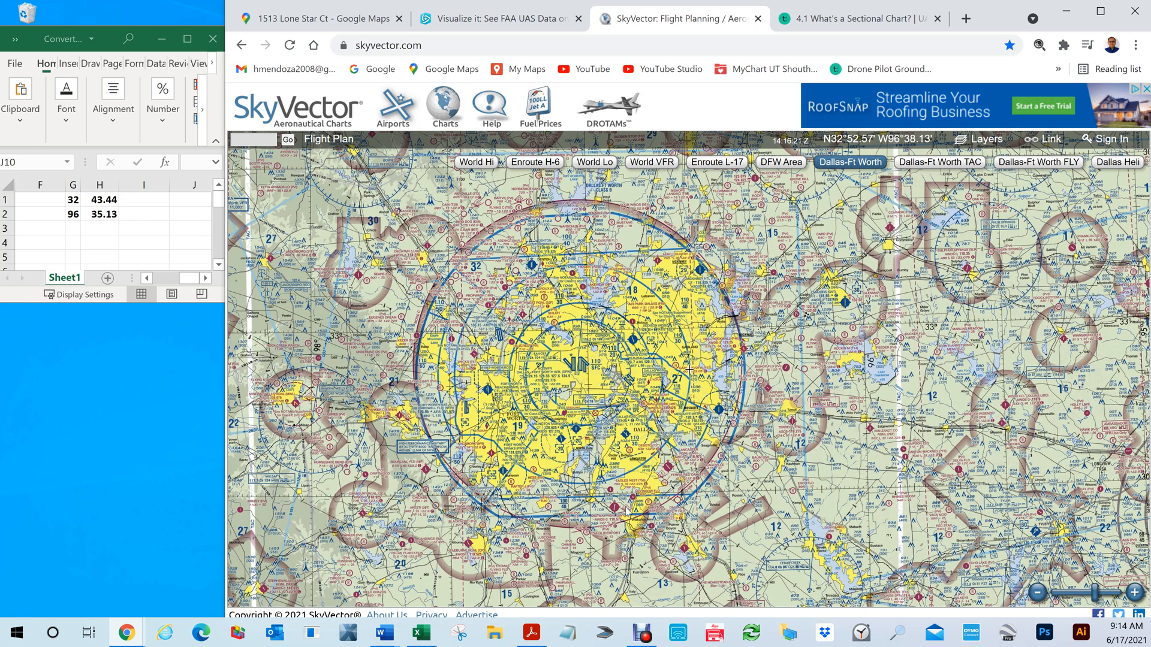
Show all DROTAMs on the Dallas-Ft Worth sectional chart, close the layer options and inspect the marked areas
{"action": "scroll", "coordinate": [628, 509], "scroll_direction": "up", "scroll_amount": 1}
{"action": "scroll", "coordinate": [627, 510], "scroll_direction": "down", "scroll_amount": 2}
{"action": "mouse_move", "coordinate": [610, 114]}
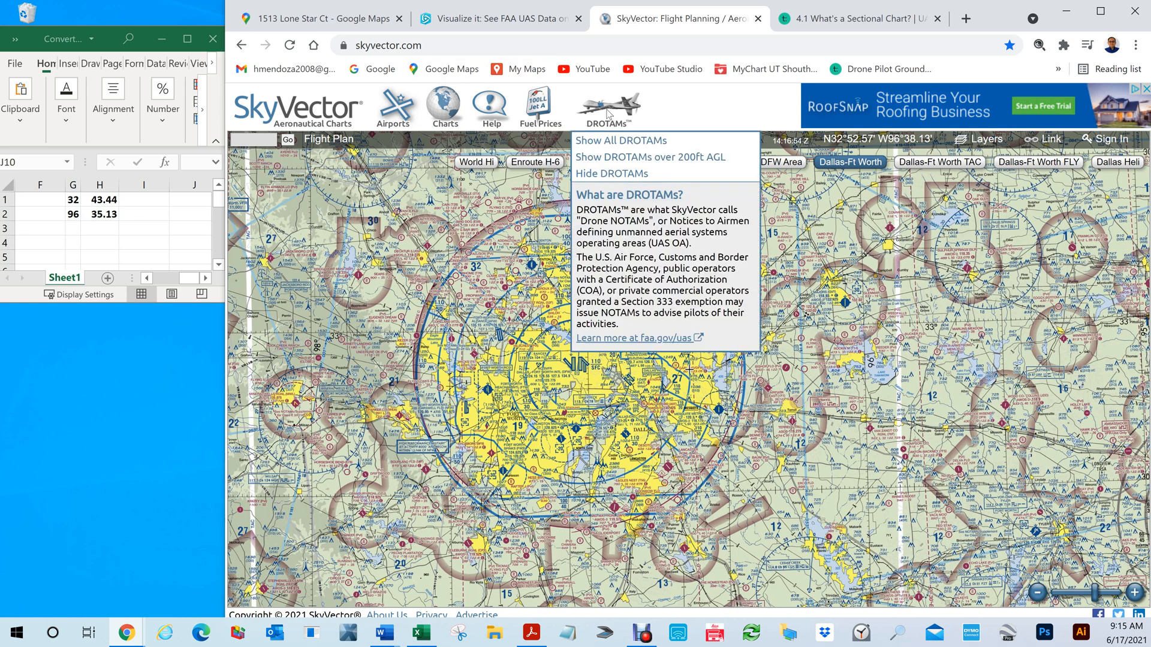
{"action": "left_click", "coordinate": [607, 141]}
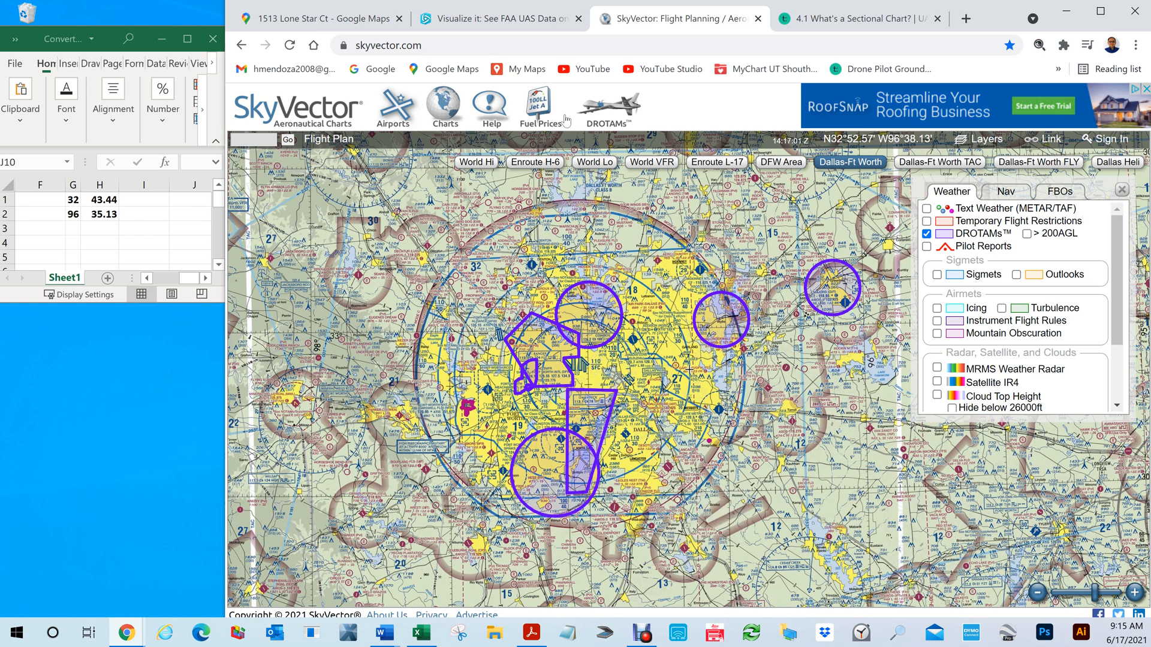
{"action": "mouse_move", "coordinate": [600, 107]}
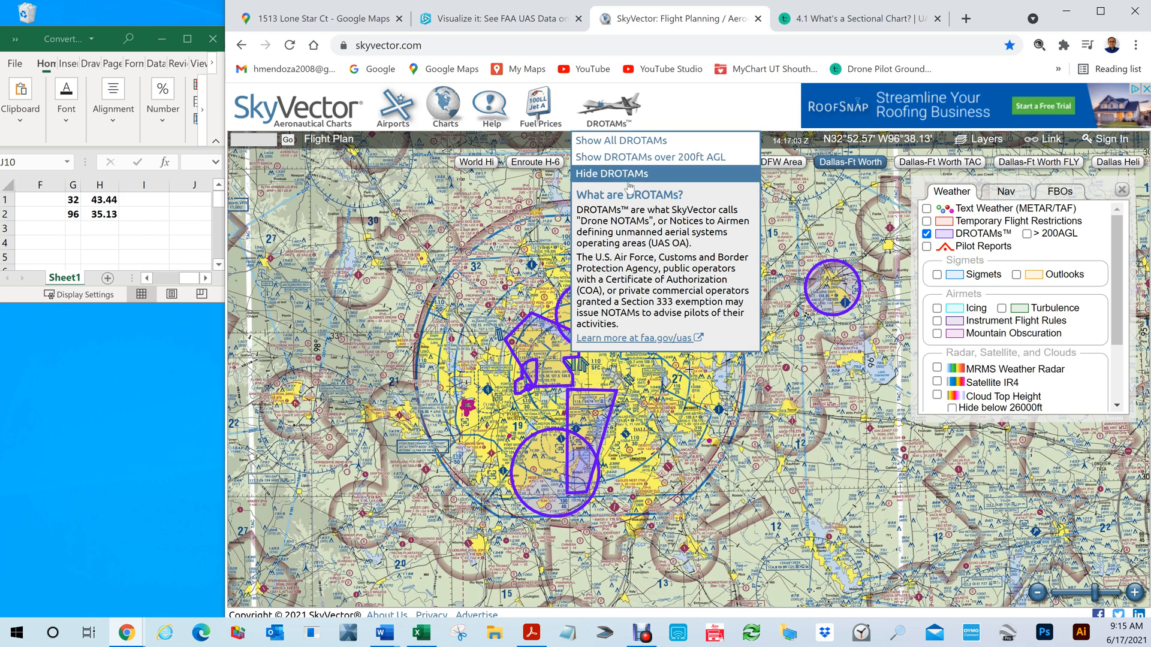
{"action": "left_click", "coordinate": [1122, 190]}
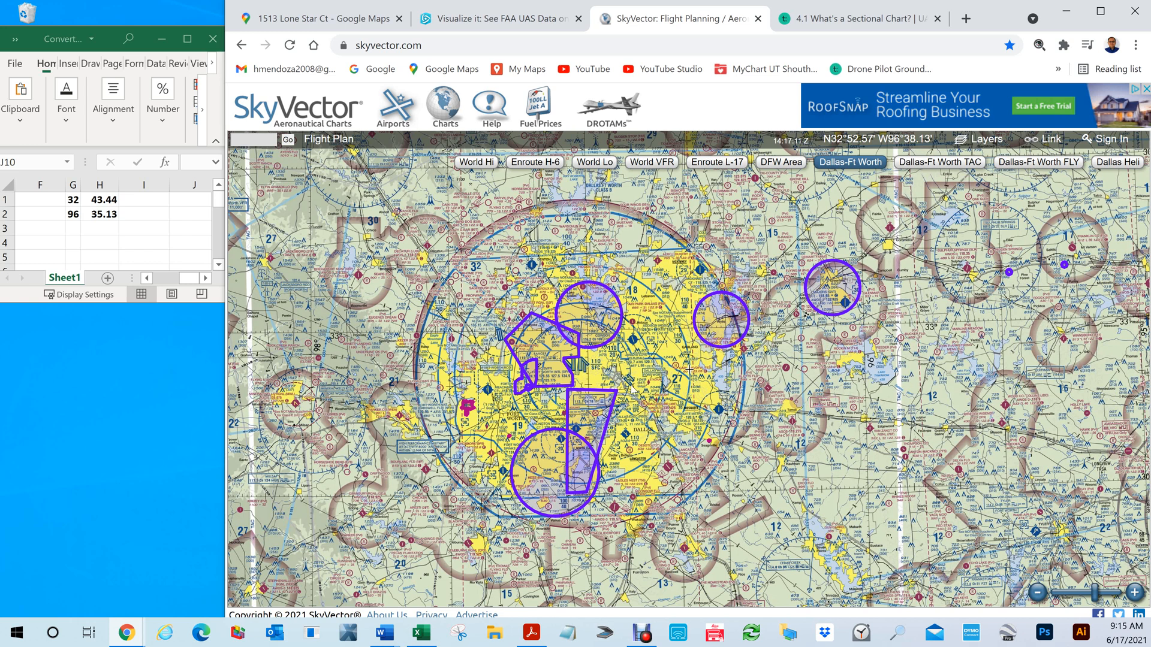
{"action": "scroll", "coordinate": [660, 325], "scroll_direction": "up", "scroll_amount": 1}
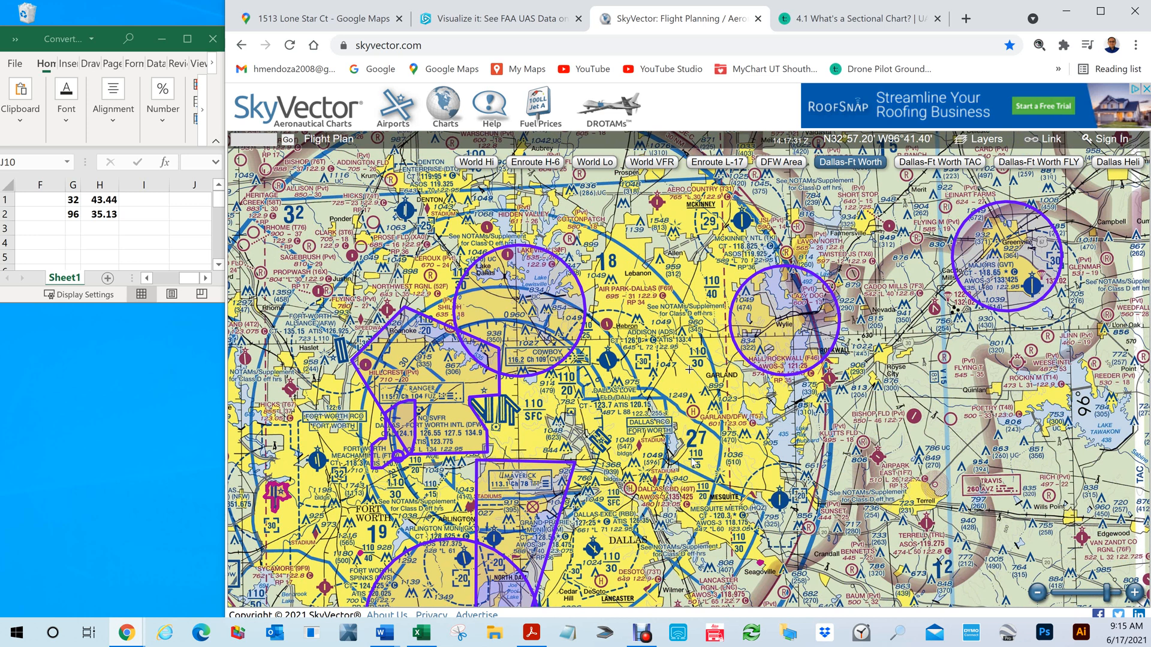
{"action": "scroll", "coordinate": [699, 453], "scroll_direction": "down", "scroll_amount": 1}
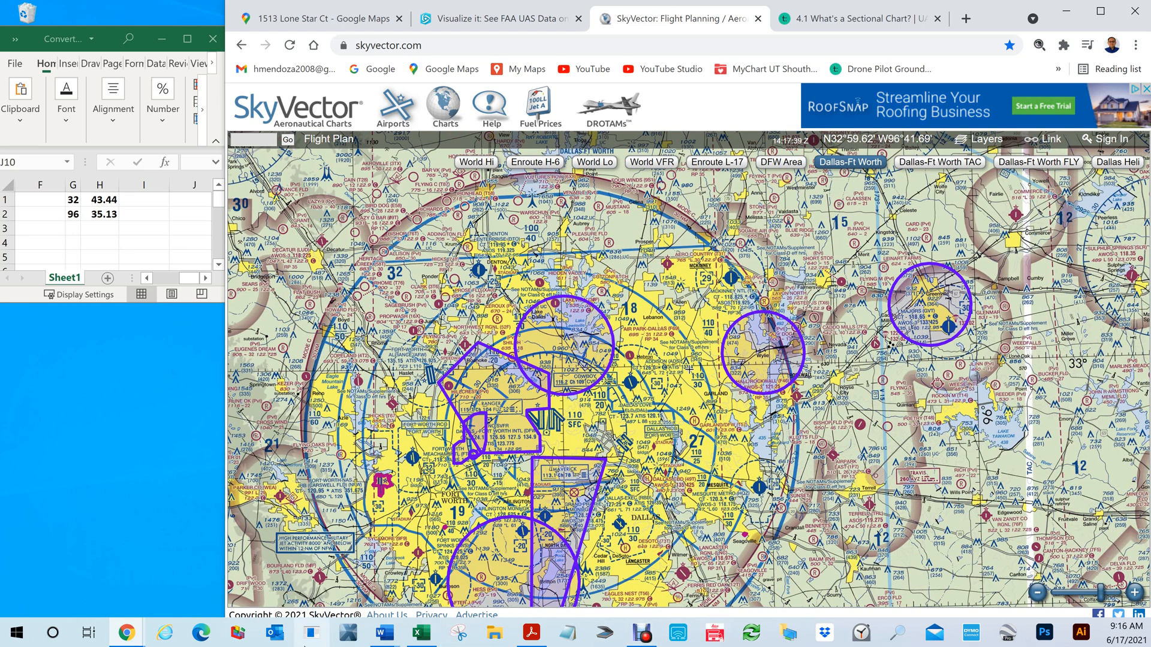
Switch to Dallas Fort Worth Aeronautical Chart.pdf in Acrobat and examine its latitude and longitude gridlines around 32° 43.44' and 96° 35.13'
{"action": "mouse_move", "coordinate": [531, 640]}
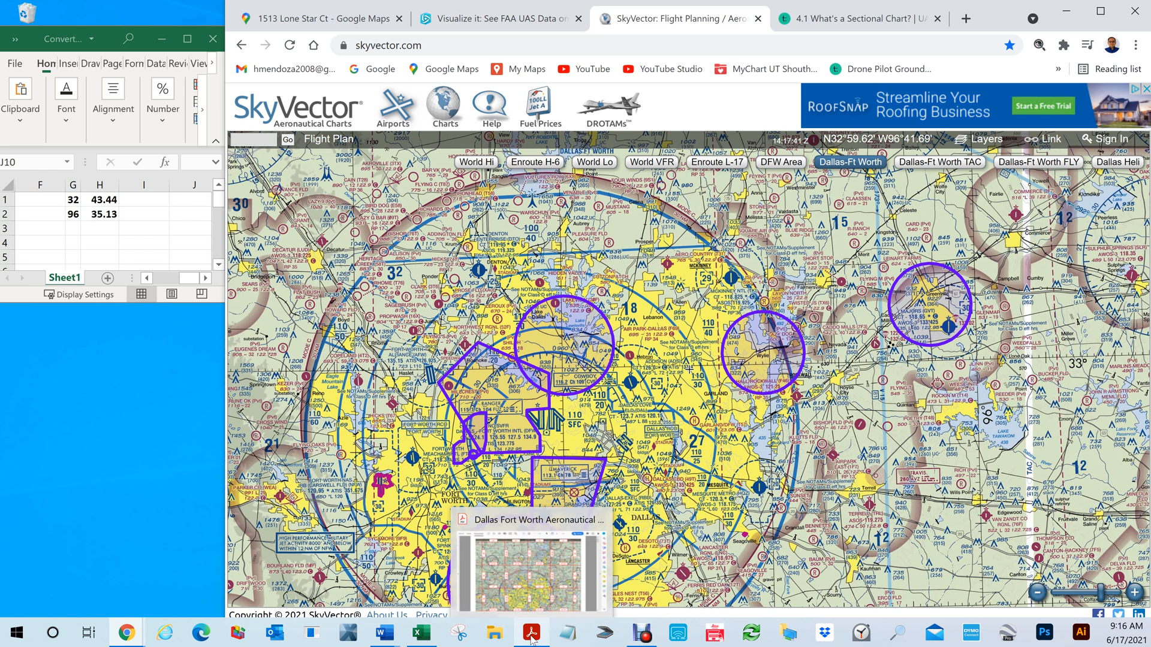
{"action": "left_click", "coordinate": [530, 570]}
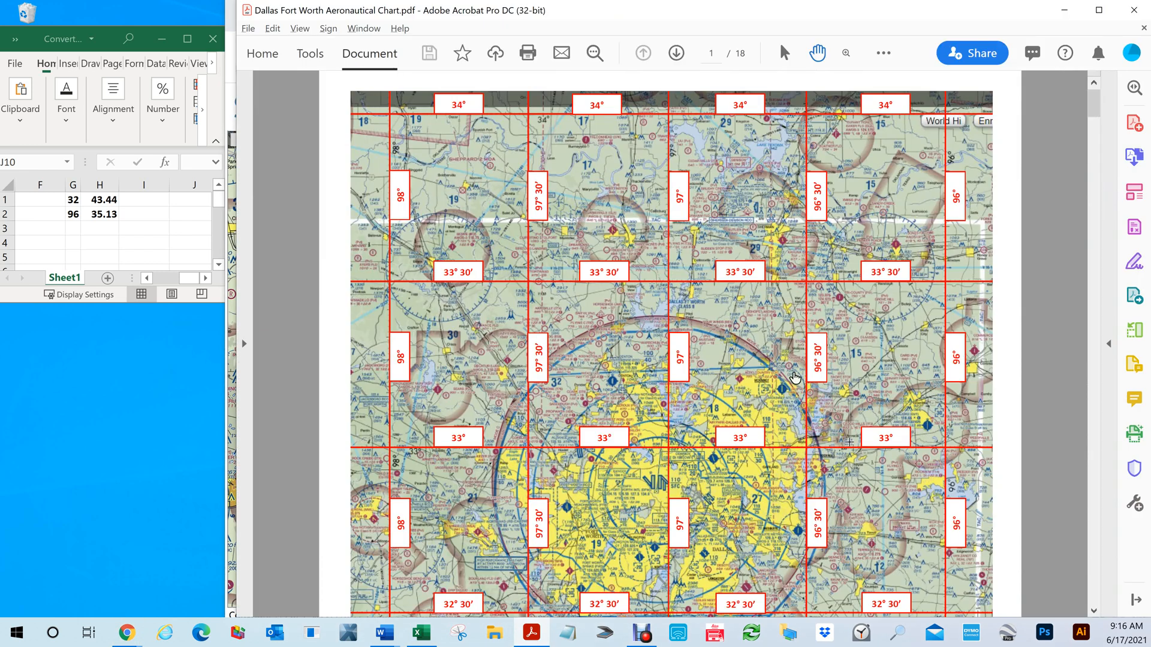
{"action": "scroll", "coordinate": [665, 301], "scroll_direction": "down", "scroll_amount": 5}
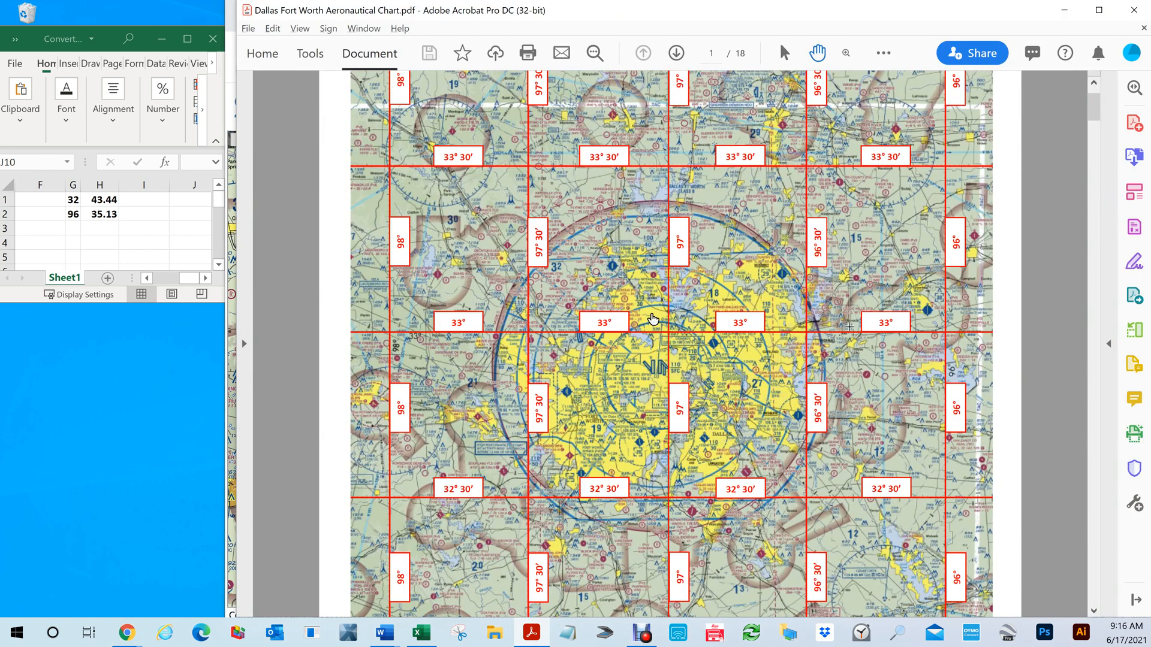
{"action": "scroll", "coordinate": [652, 320], "scroll_direction": "down", "scroll_amount": 8}
{"action": "scroll", "coordinate": [653, 320], "scroll_direction": "up", "scroll_amount": 7}
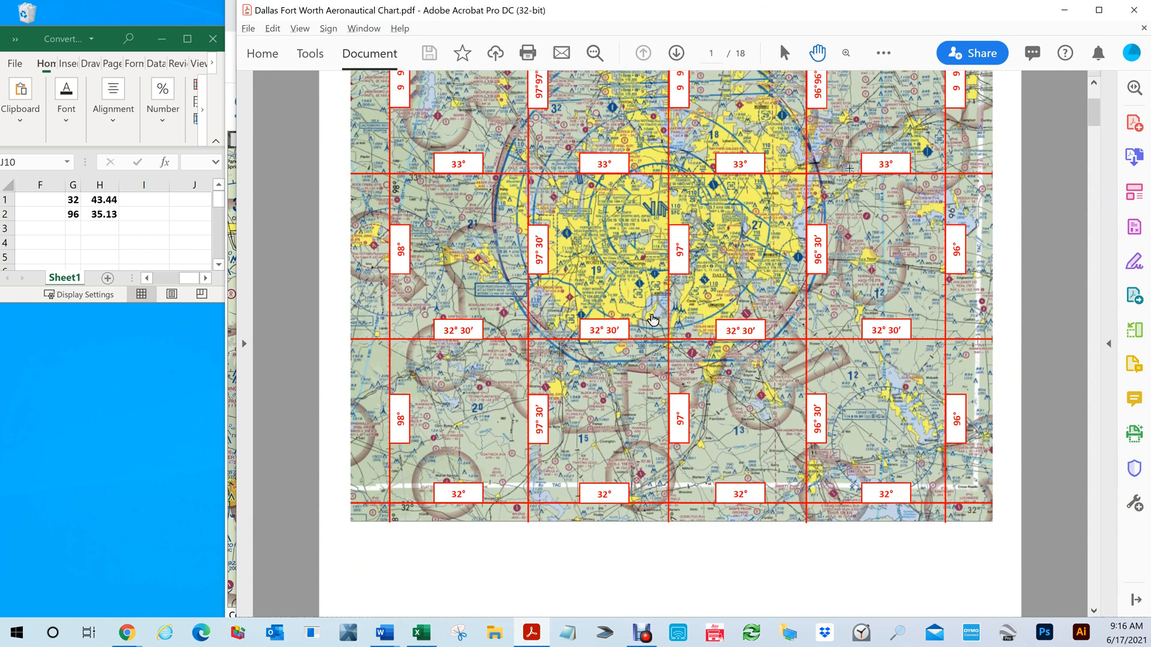
{"action": "scroll", "coordinate": [652, 319], "scroll_direction": "up", "scroll_amount": 3}
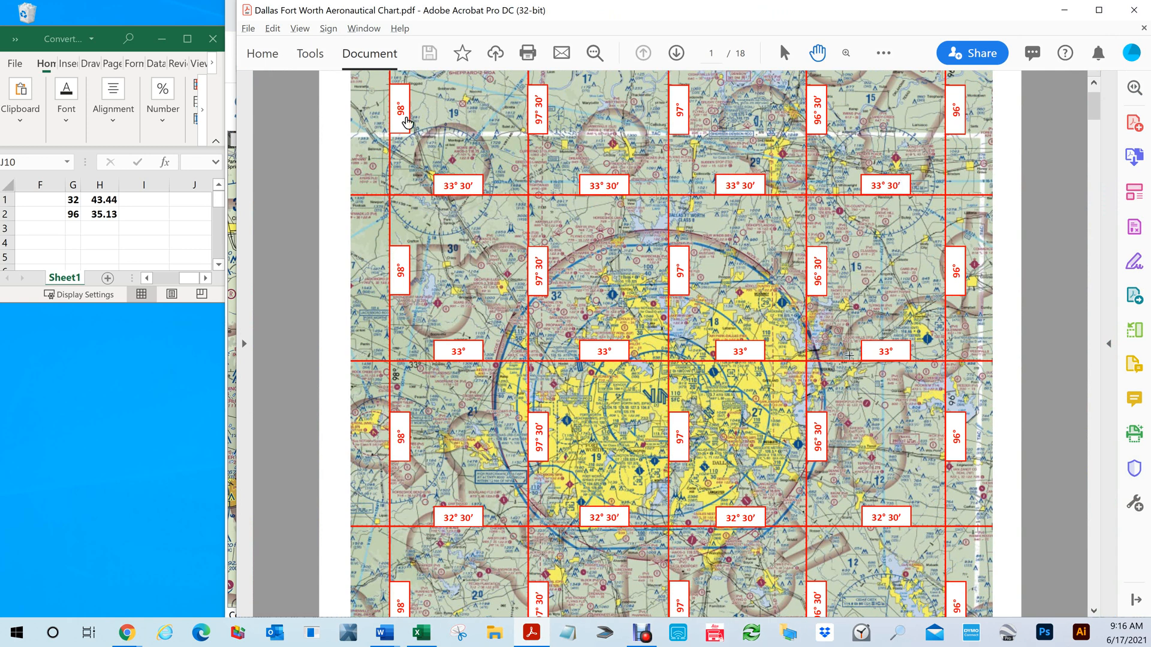
{"action": "scroll", "coordinate": [908, 358], "scroll_direction": "down", "scroll_amount": 3}
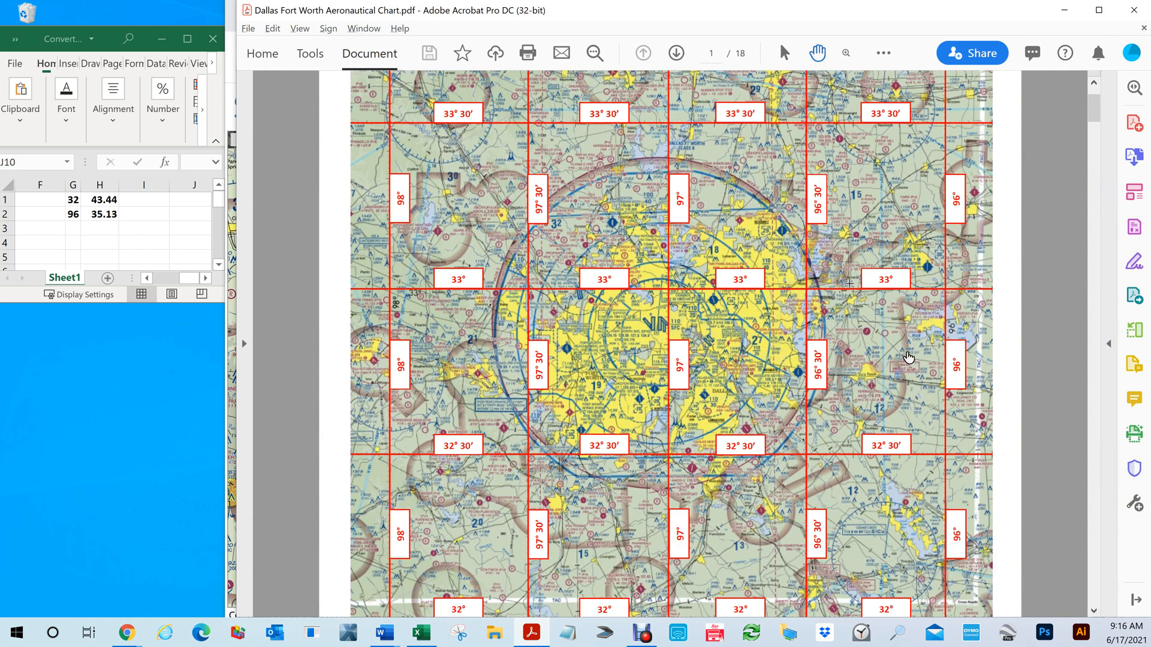
{"action": "scroll", "coordinate": [908, 358], "scroll_direction": "down", "scroll_amount": 2}
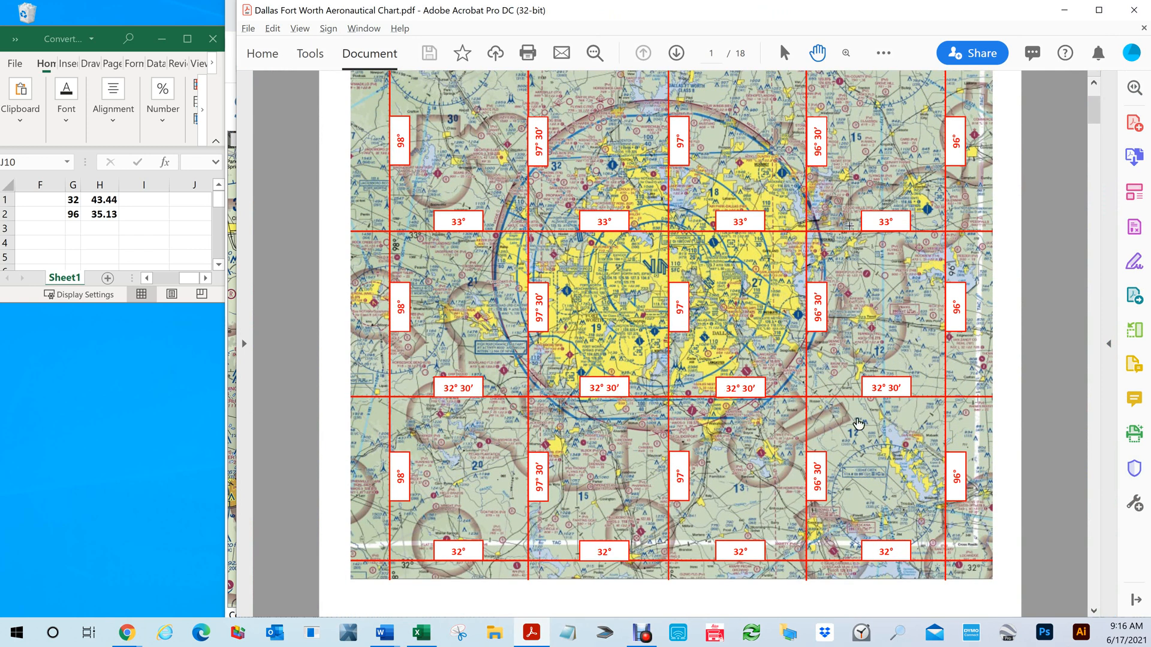
{"action": "scroll", "coordinate": [875, 429], "scroll_direction": "up", "scroll_amount": 4}
{"action": "scroll", "coordinate": [876, 429], "scroll_direction": "down", "scroll_amount": 3}
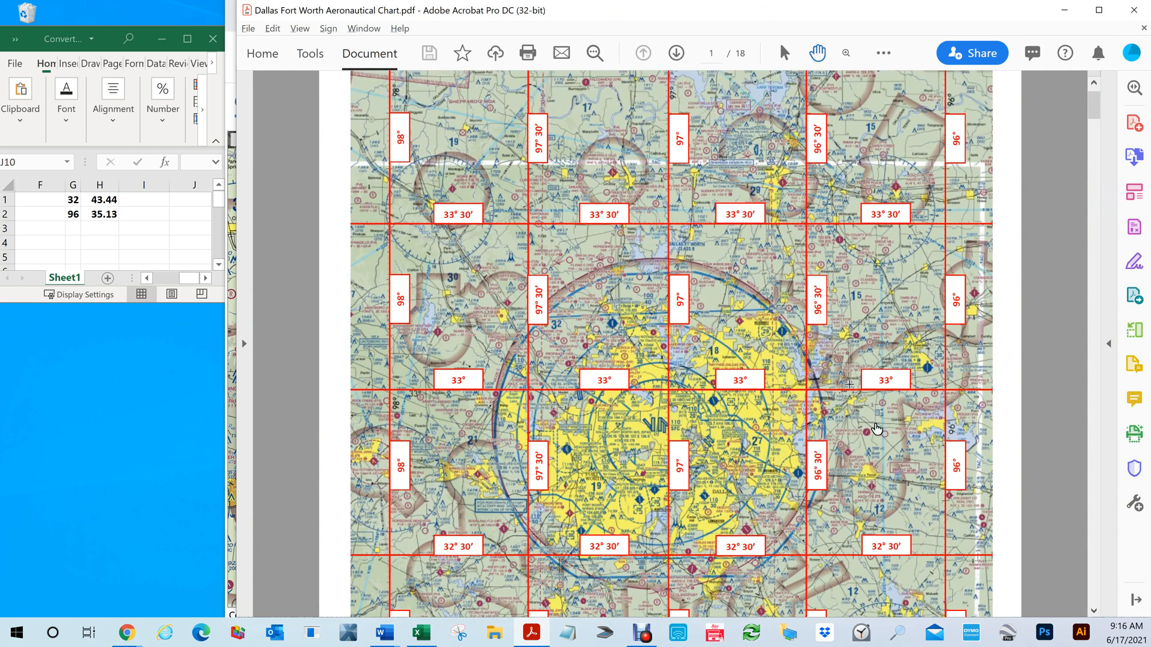
{"action": "scroll", "coordinate": [876, 413], "scroll_direction": "up", "scroll_amount": 4}
{"action": "scroll", "coordinate": [880, 420], "scroll_direction": "down", "scroll_amount": 3}
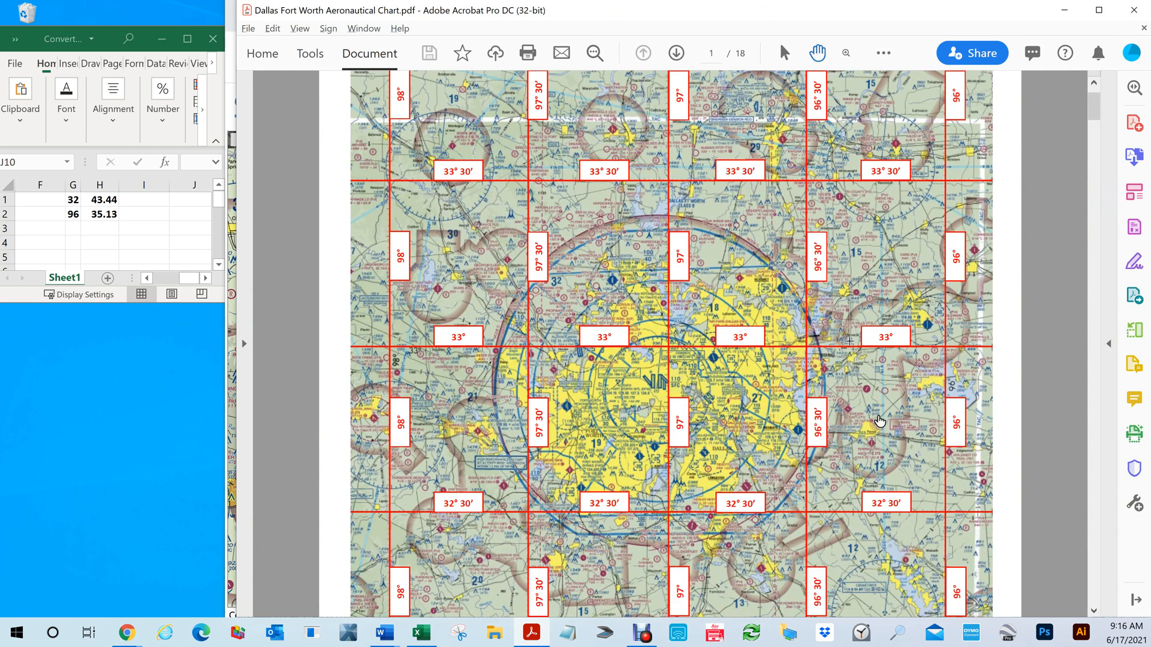
{"action": "scroll", "coordinate": [879, 419], "scroll_direction": "down", "scroll_amount": 1}
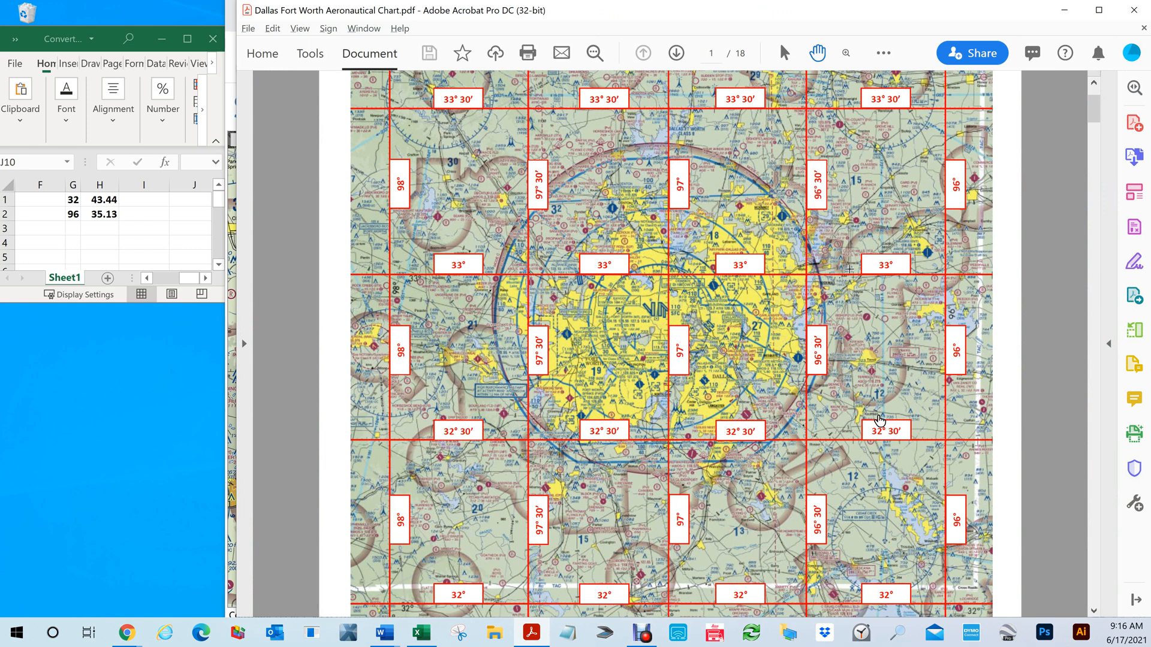
{"action": "scroll", "coordinate": [879, 420], "scroll_direction": "down", "scroll_amount": 2}
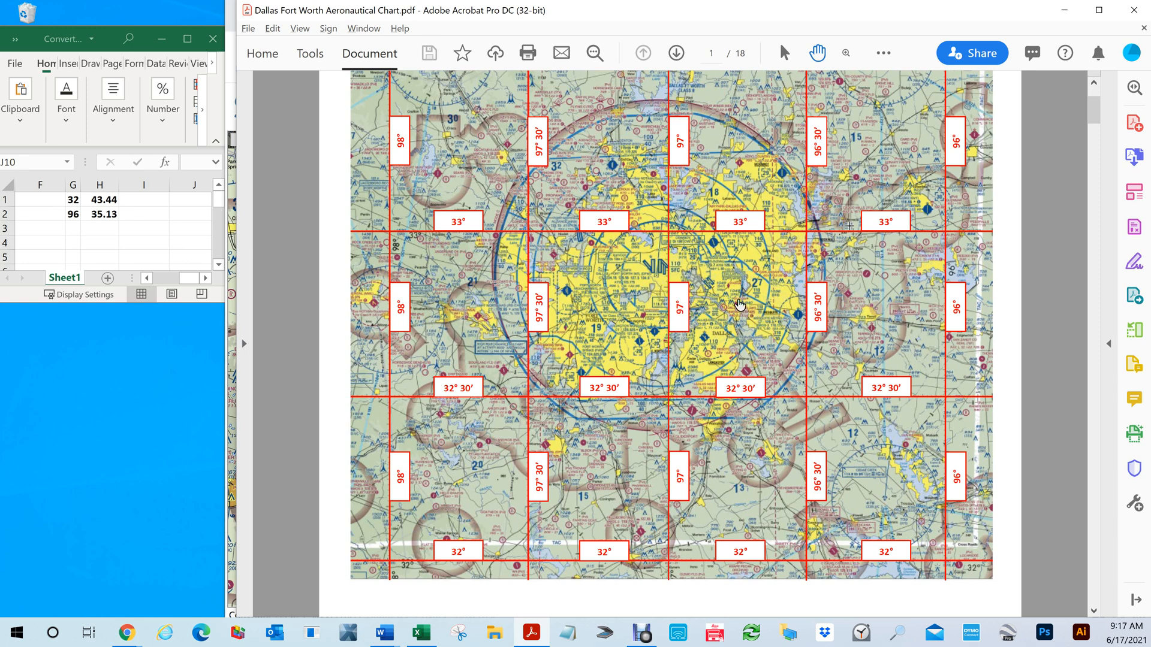
Open the detailed chart between 32° 30' and 33° and 97° and 96° 30', and move its horizontal line to latitude 32° 43.44'
{"action": "left_click", "coordinate": [740, 305]}
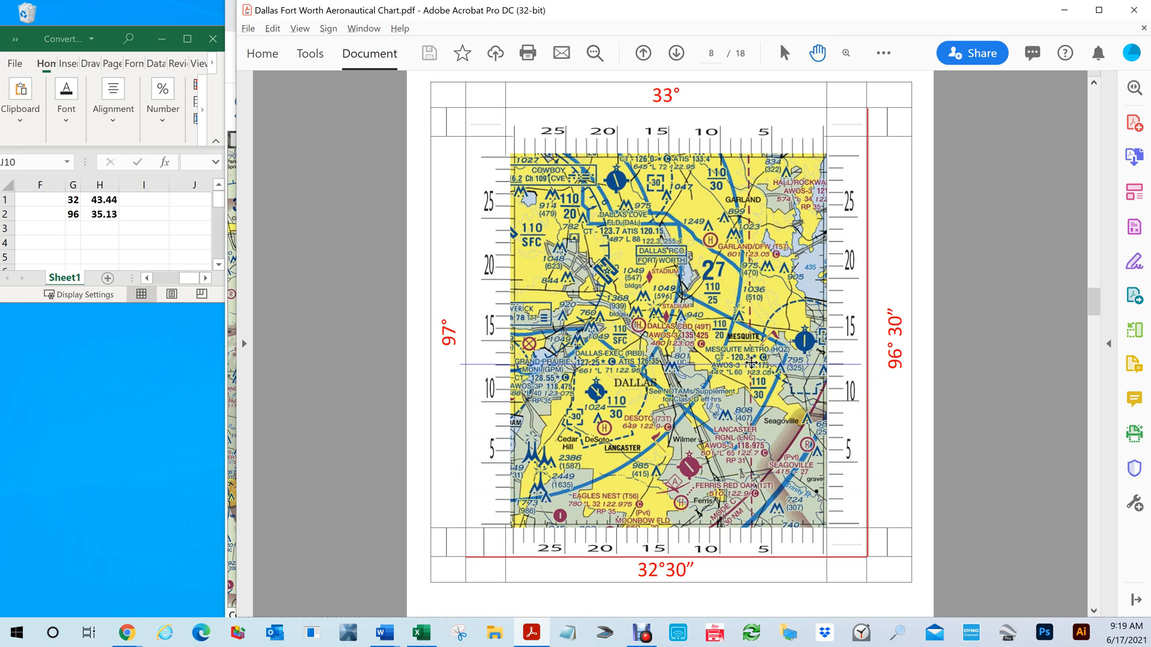
{"action": "left_click_drag", "start_coordinate": [751, 363], "coordinate": [751, 358]}
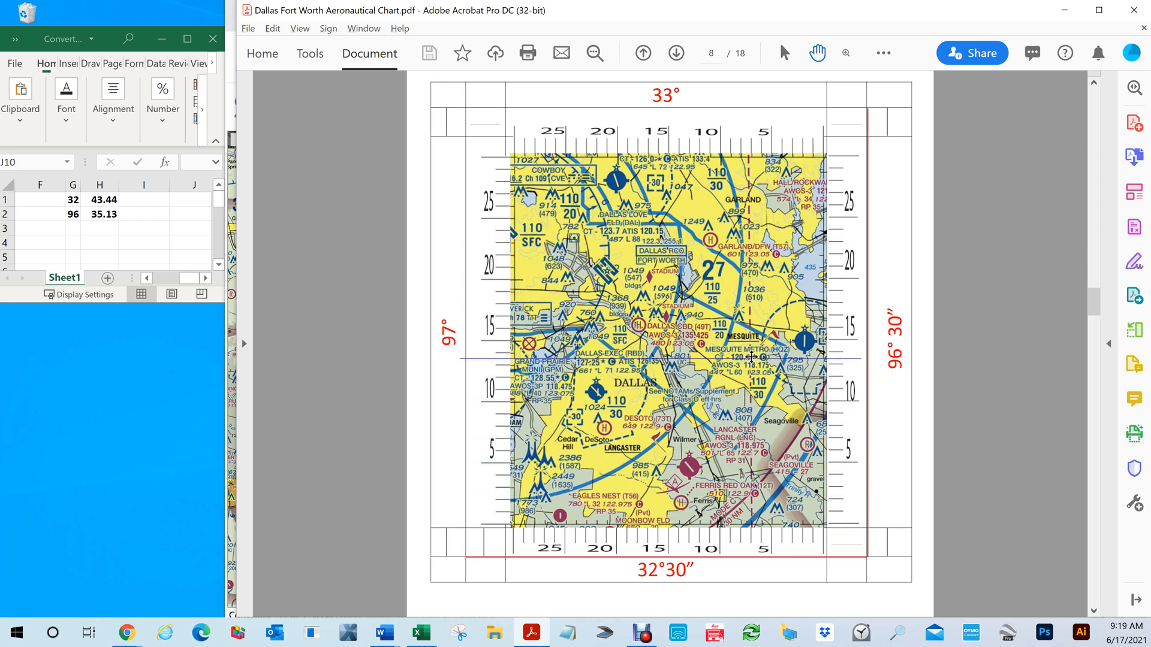
{"action": "left_click", "coordinate": [751, 357]}
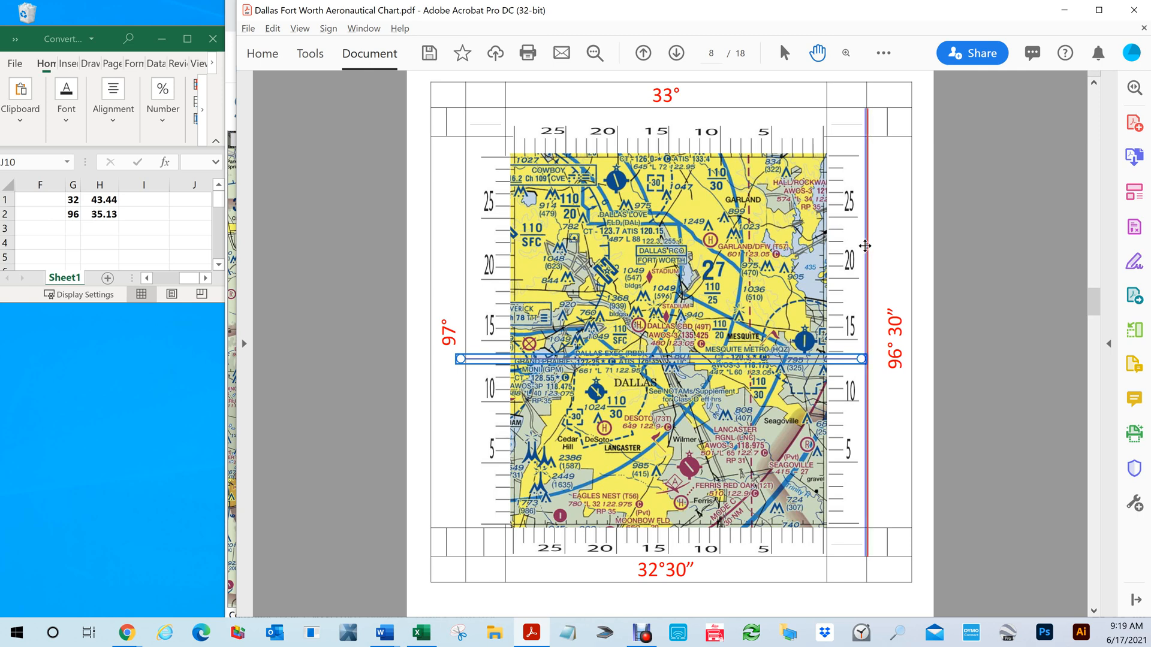
Move the vertical red line to longitude 96° 35.13' and examine where it crosses the latitude line near Mesquite Metro
{"action": "left_click_drag", "start_coordinate": [865, 246], "coordinate": [769, 229]}
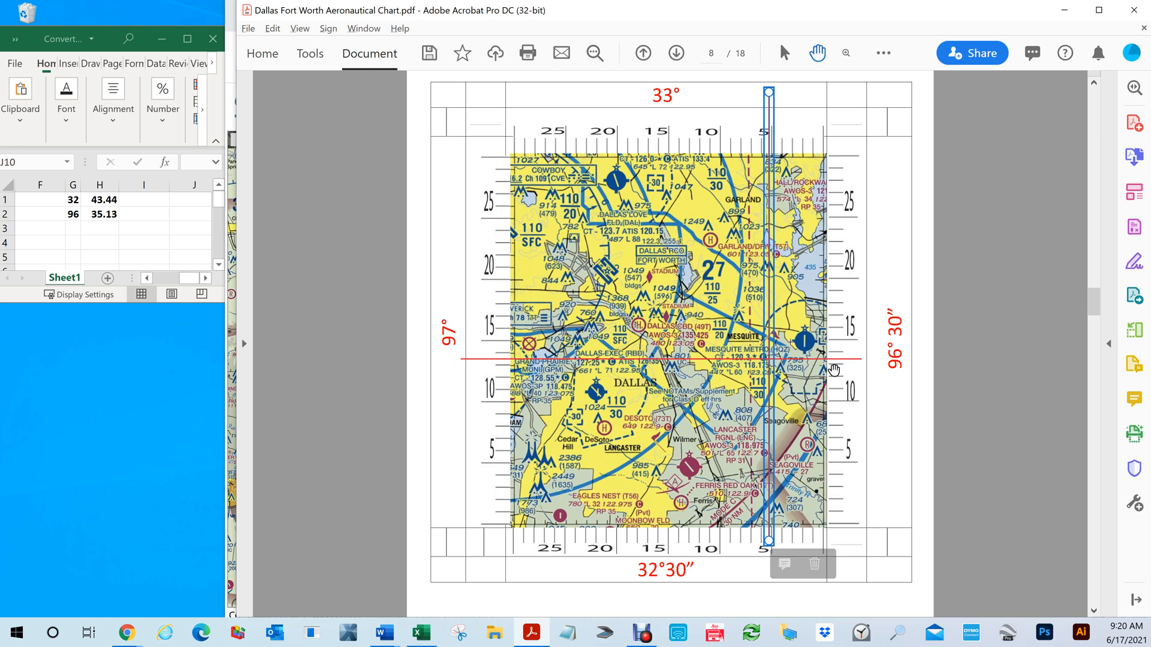
{"action": "scroll", "coordinate": [788, 386], "scroll_direction": "up", "scroll_amount": 5}
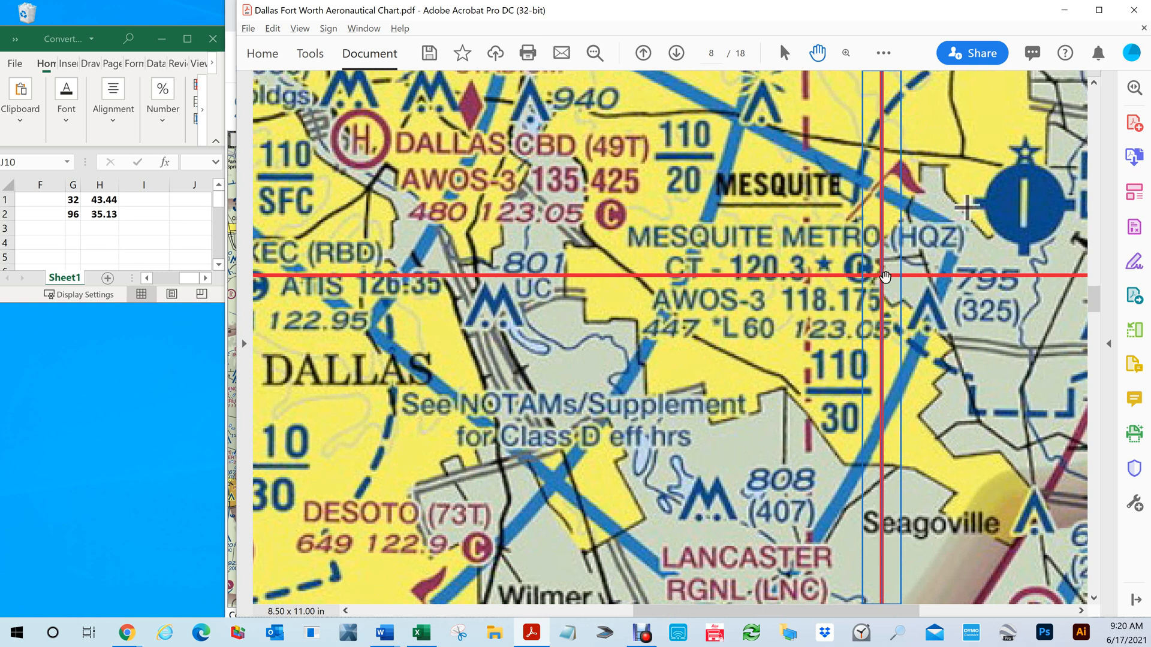
{"action": "scroll", "coordinate": [879, 273], "scroll_direction": "down", "scroll_amount": 4}
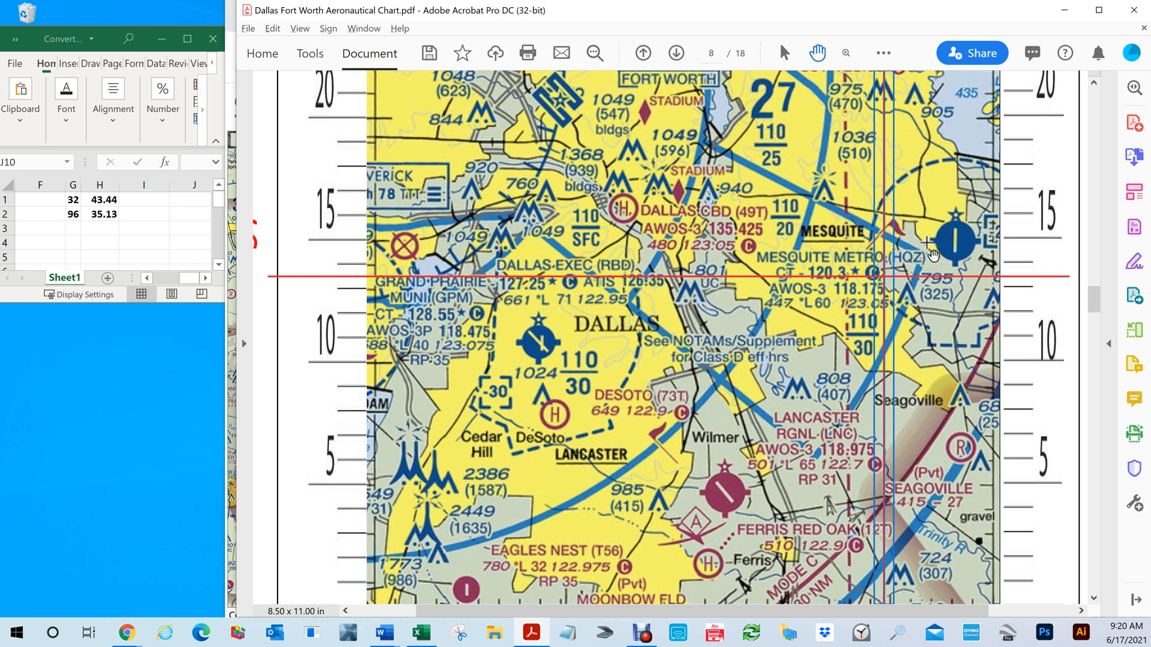
Move the PDF window aside to uncover SkyVector and inspect the purple UAS operating areas around Wylie and Greenville
{"action": "left_click_drag", "start_coordinate": [637, 13], "coordinate": [0, 1]}
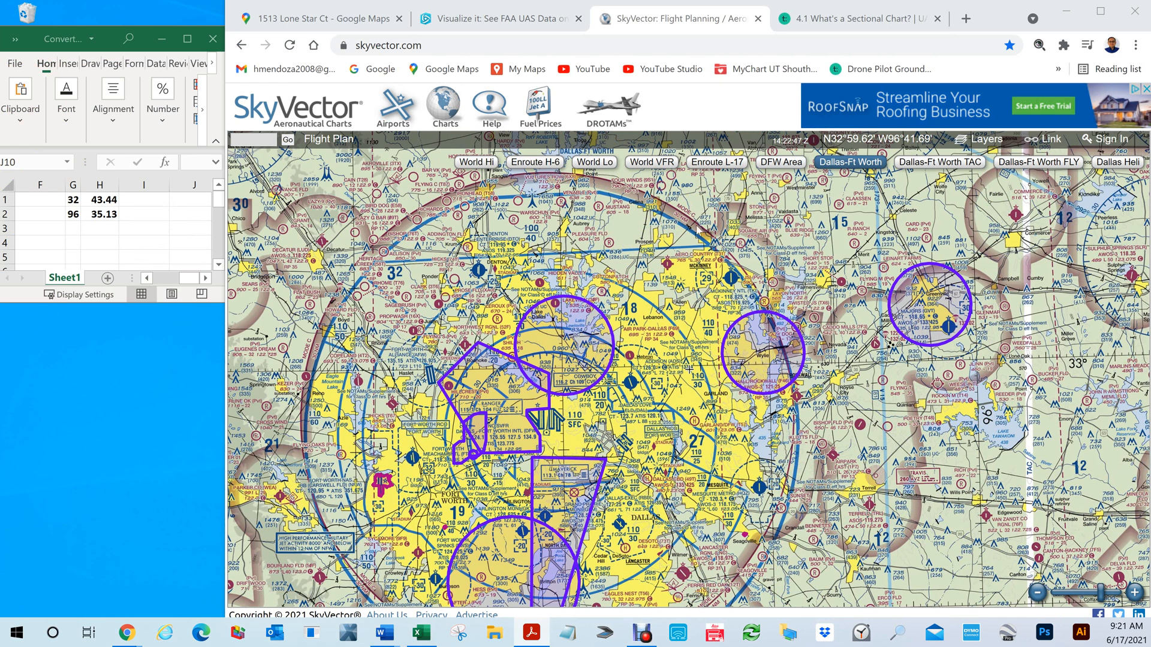
{"action": "scroll", "coordinate": [779, 236], "scroll_direction": "up", "scroll_amount": 2}
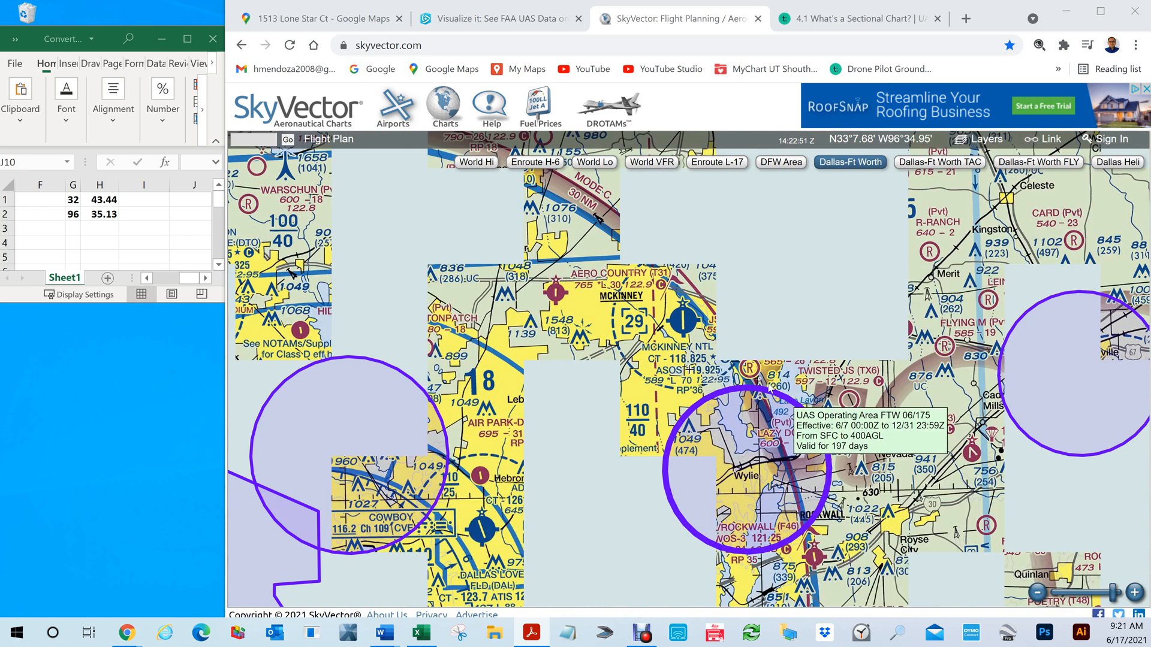
{"action": "mouse_move", "coordinate": [731, 406]}
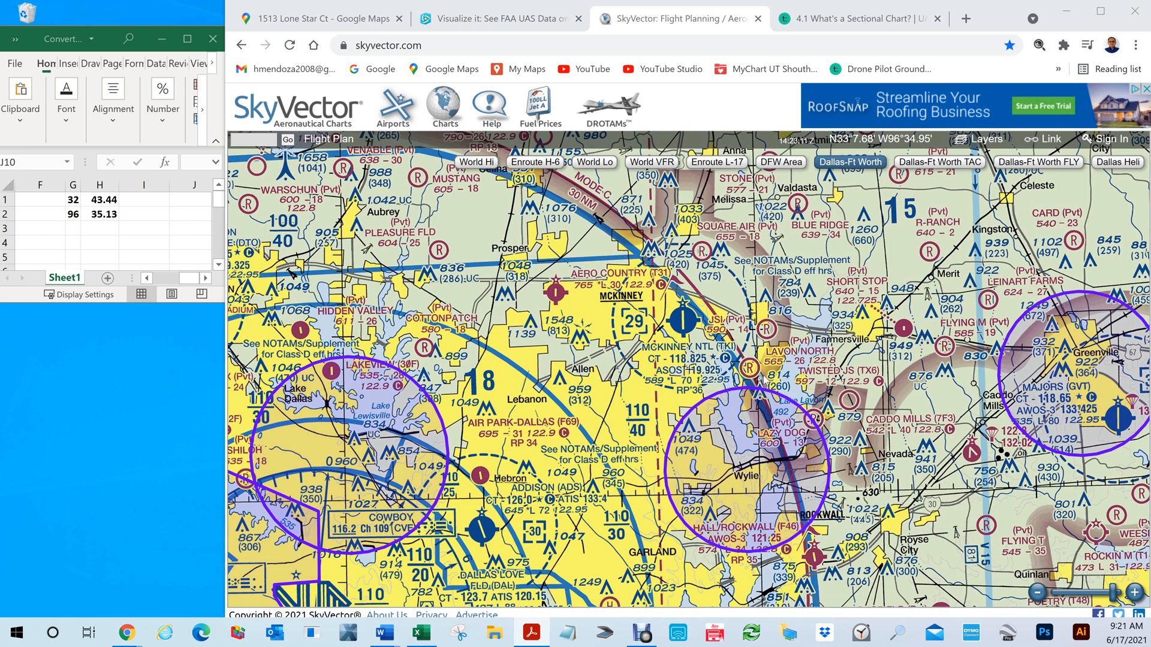
{"action": "mouse_move", "coordinate": [1094, 354]}
{"action": "mouse_move", "coordinate": [766, 473]}
Switch to the FAA UAS data map, maximize the browser window and search for the property's address
{"action": "left_click", "coordinate": [463, 18]}
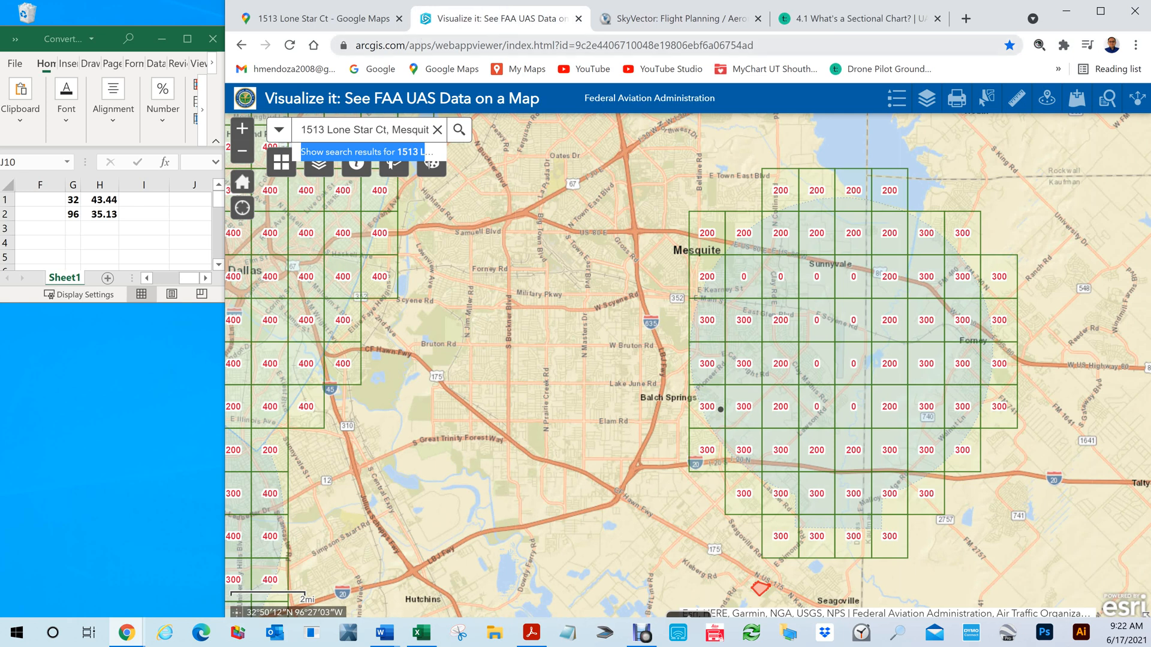
{"action": "key", "text": "super+Left"}
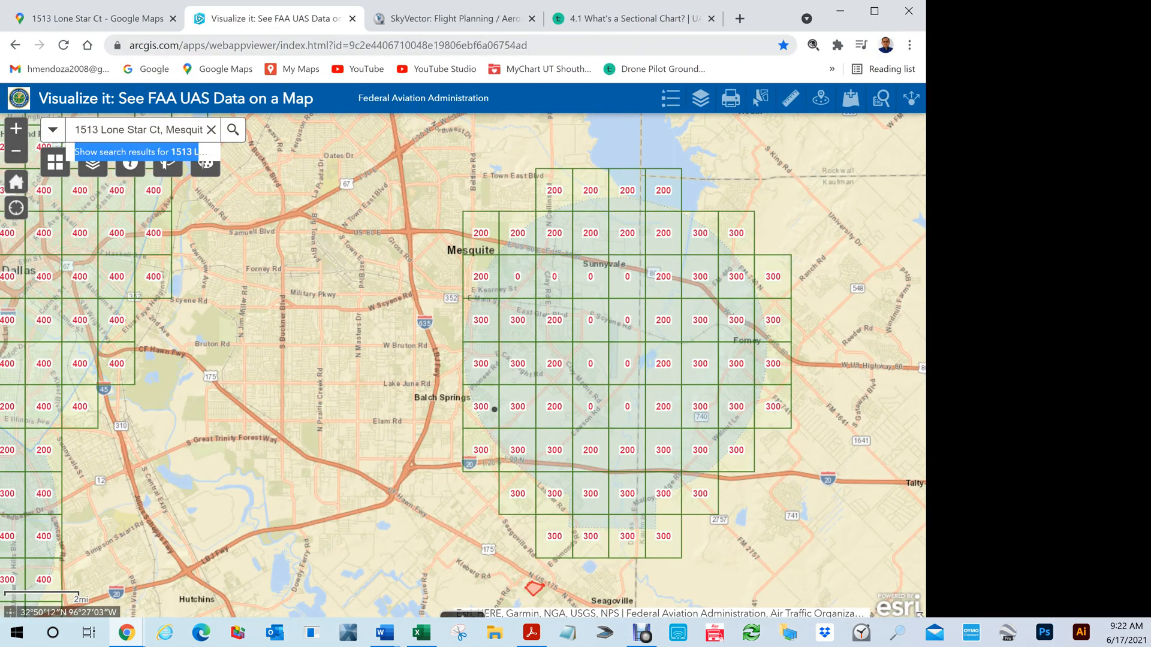
{"action": "key", "text": "super+Up"}
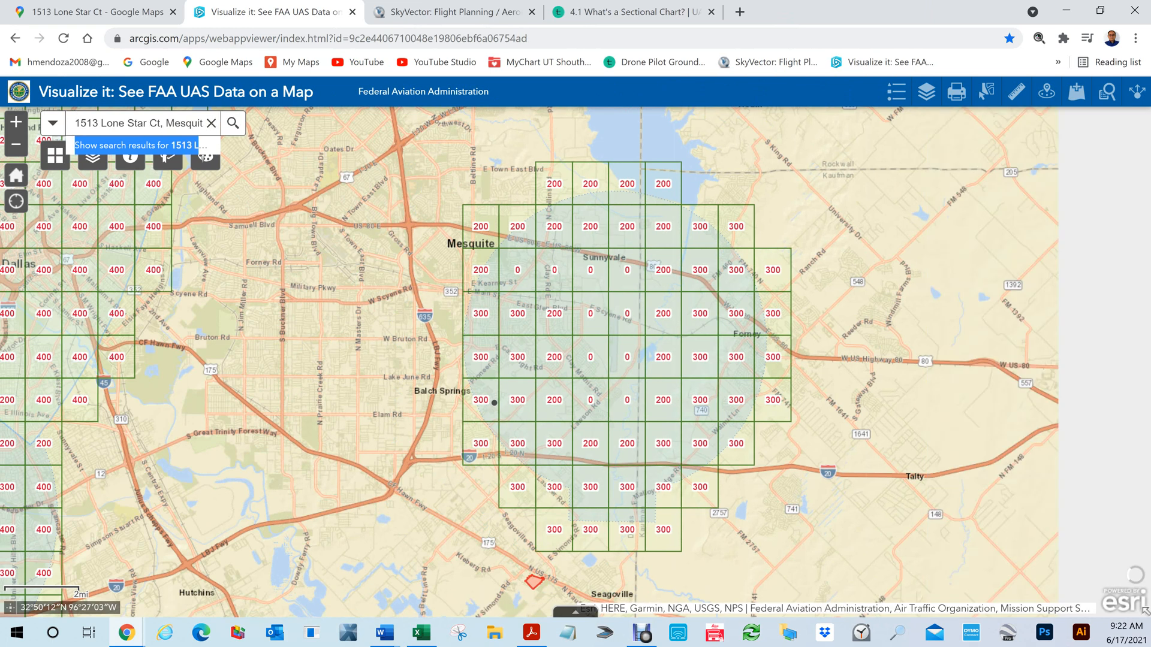
{"action": "left_click", "coordinate": [233, 124]}
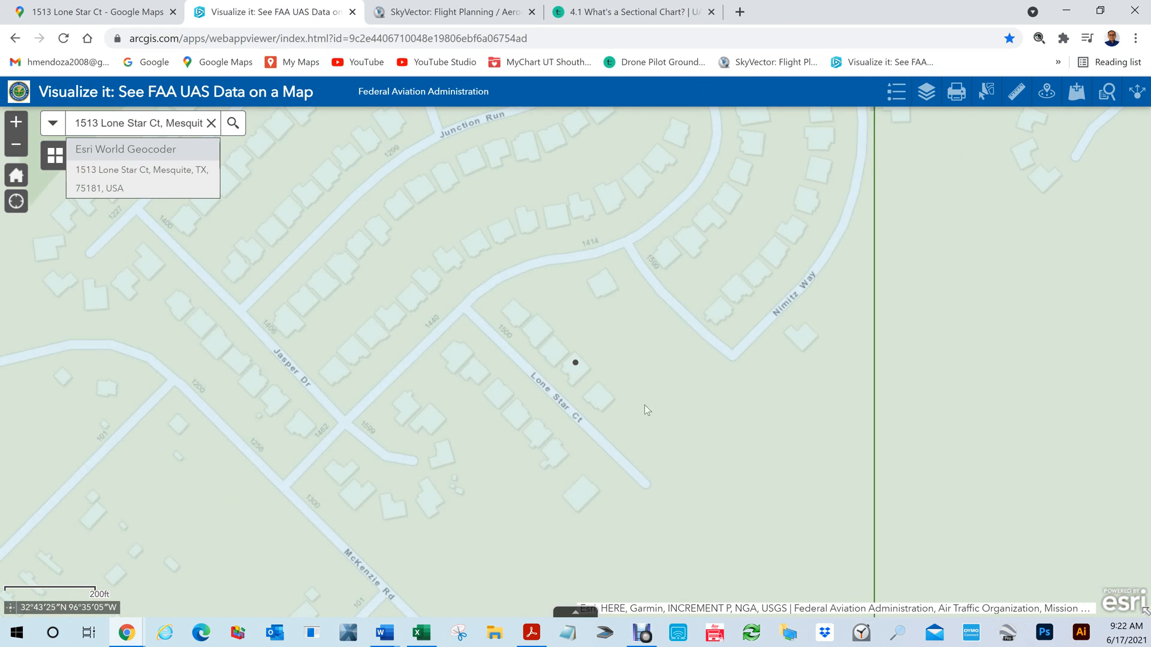
Examine the altitude grid cell around the property, dismiss the geocoder result list and select the map's web address
{"action": "scroll", "coordinate": [644, 405], "scroll_direction": "down", "scroll_amount": 2}
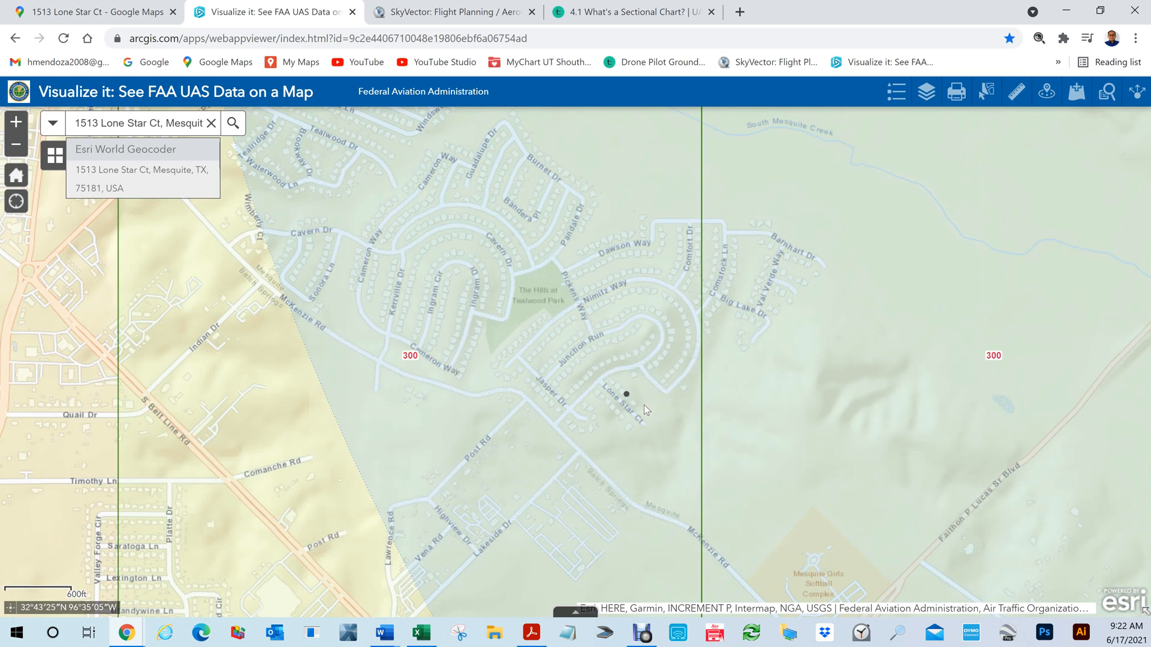
{"action": "scroll", "coordinate": [644, 404], "scroll_direction": "down", "scroll_amount": 2}
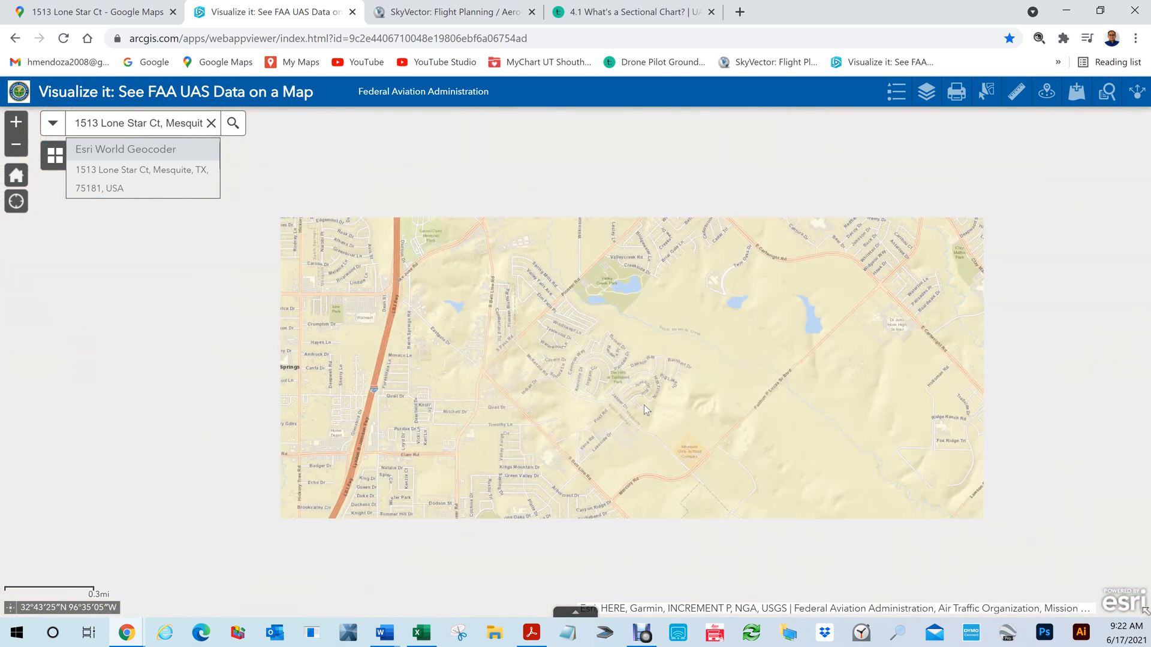
{"action": "scroll", "coordinate": [644, 405], "scroll_direction": "down", "scroll_amount": 1}
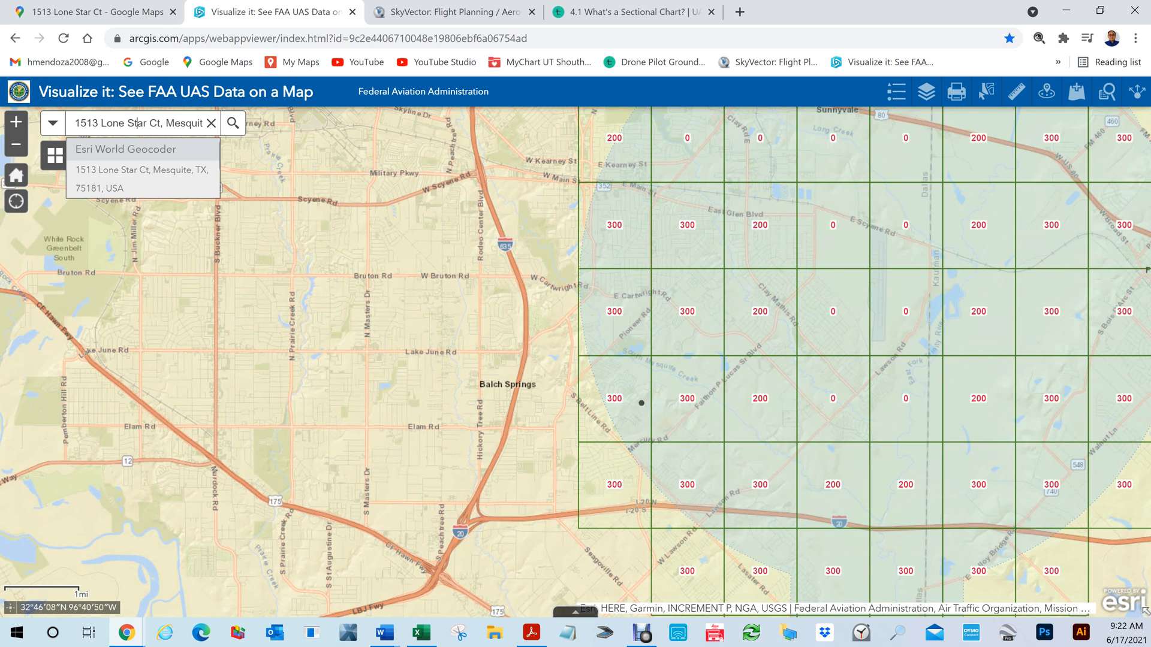
{"action": "left_click", "coordinate": [143, 178]}
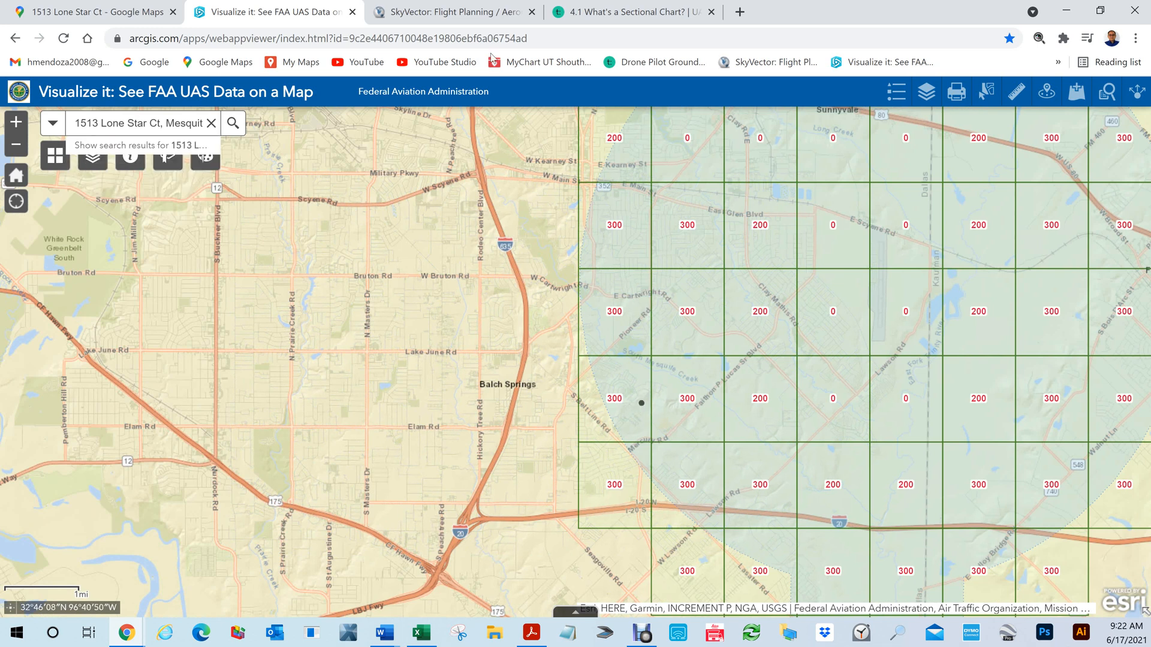
{"action": "left_click", "coordinate": [366, 38]}
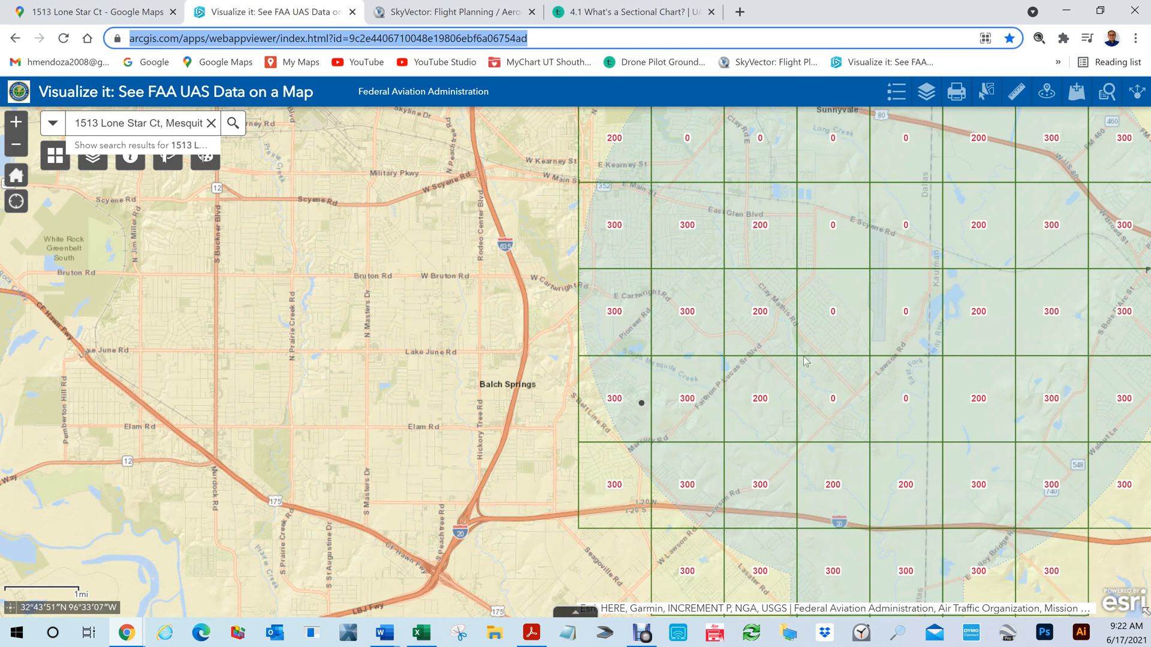
Examine the altitude grids around Mesquite Metro, Dallas and Arlington and across the wider Dallas-Fort Worth area
{"action": "scroll", "coordinate": [814, 349], "scroll_direction": "down", "scroll_amount": 1}
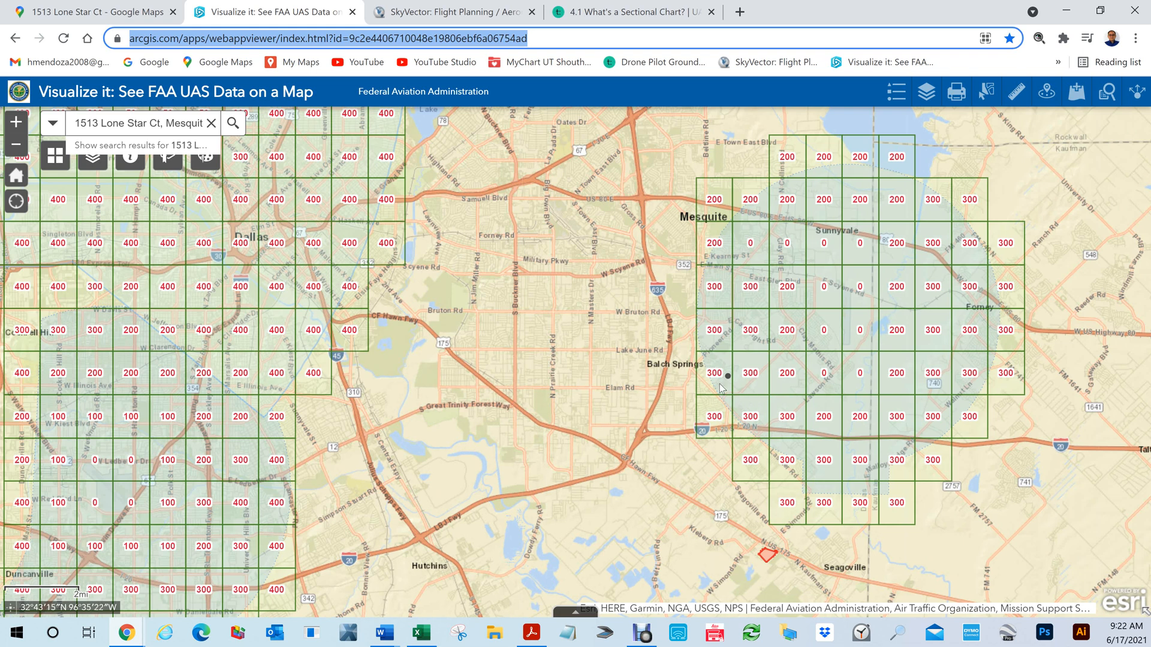
{"action": "scroll", "coordinate": [721, 386], "scroll_direction": "up", "scroll_amount": 1}
{"action": "scroll", "coordinate": [722, 386], "scroll_direction": "down", "scroll_amount": 1}
{"action": "scroll", "coordinate": [470, 400], "scroll_direction": "down", "scroll_amount": 1}
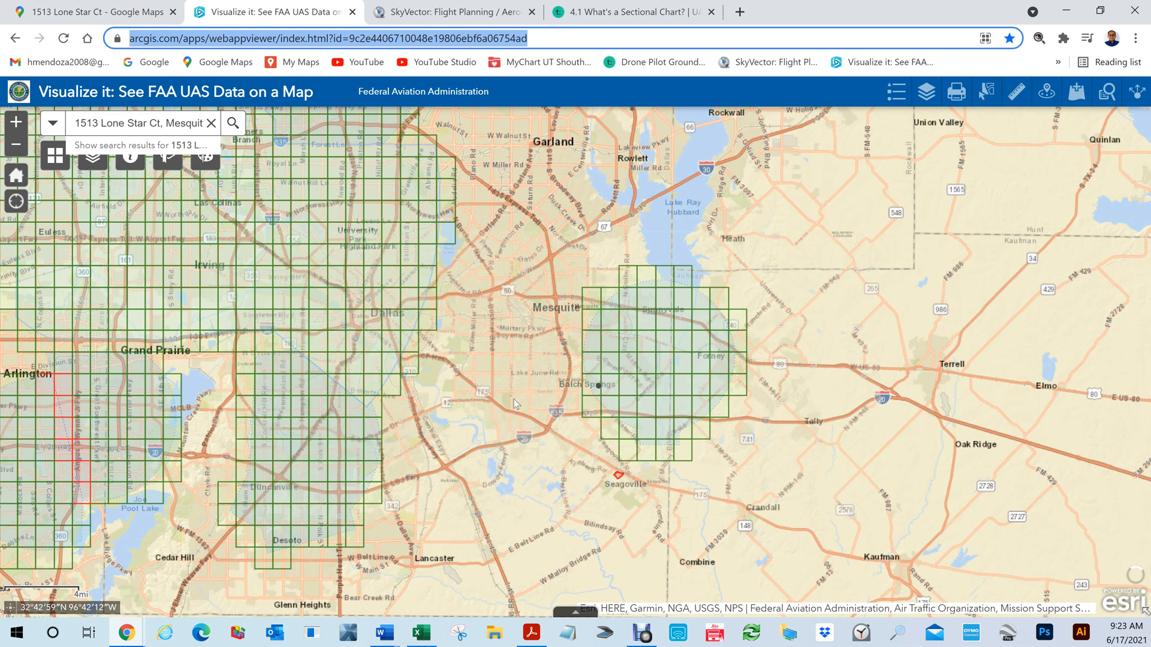
{"action": "left_click", "coordinate": [457, 413]}
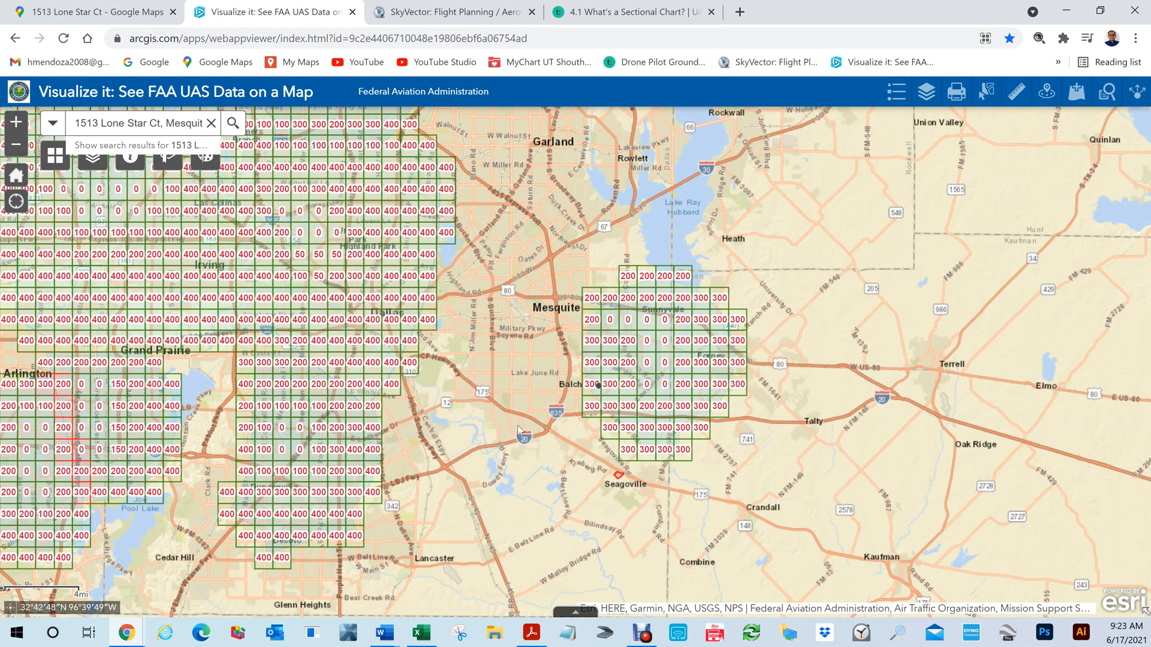
{"action": "left_click_drag", "start_coordinate": [398, 246], "coordinate": [474, 266]}
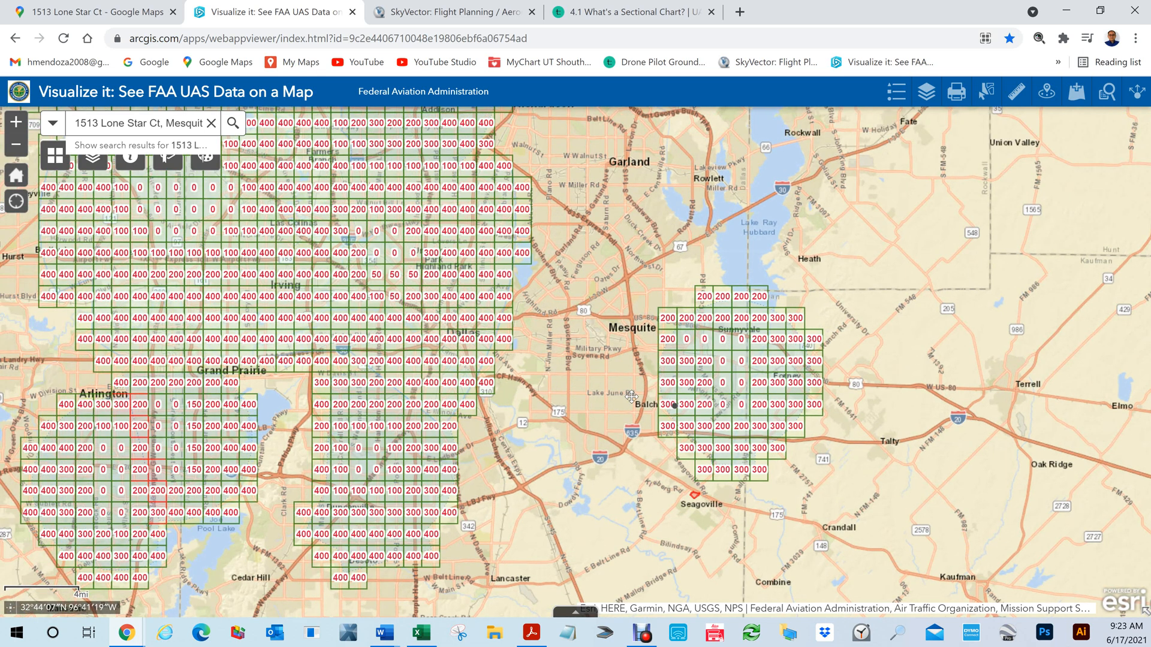
{"action": "key", "text": "Left"}
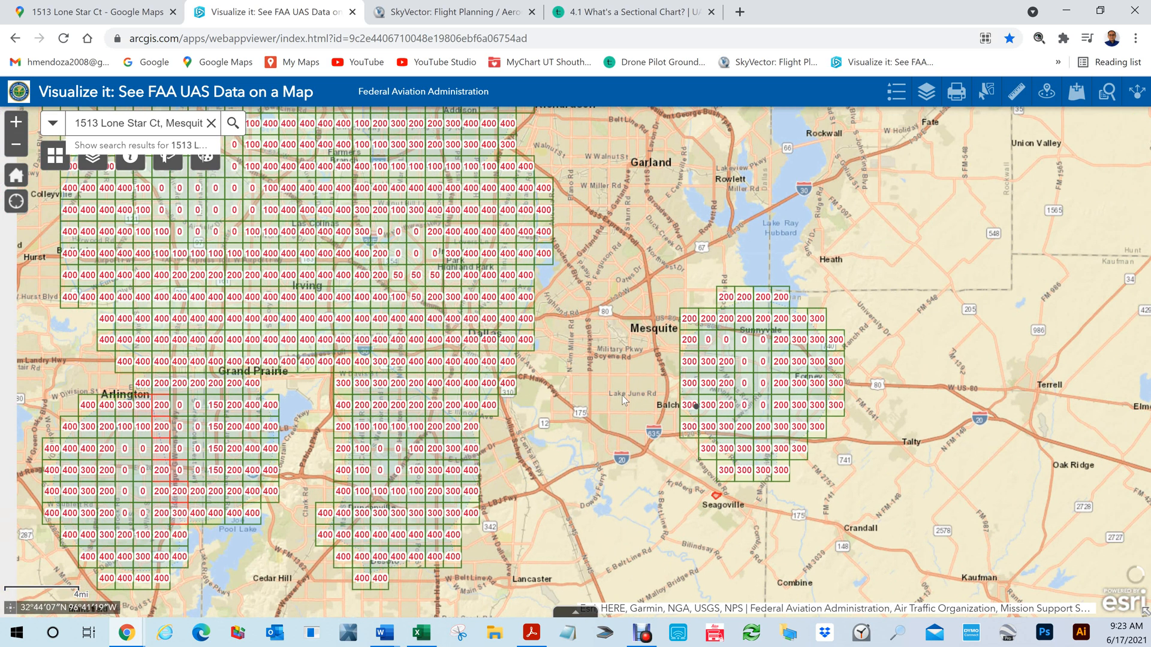
{"action": "scroll", "coordinate": [623, 401], "scroll_direction": "down", "scroll_amount": 2}
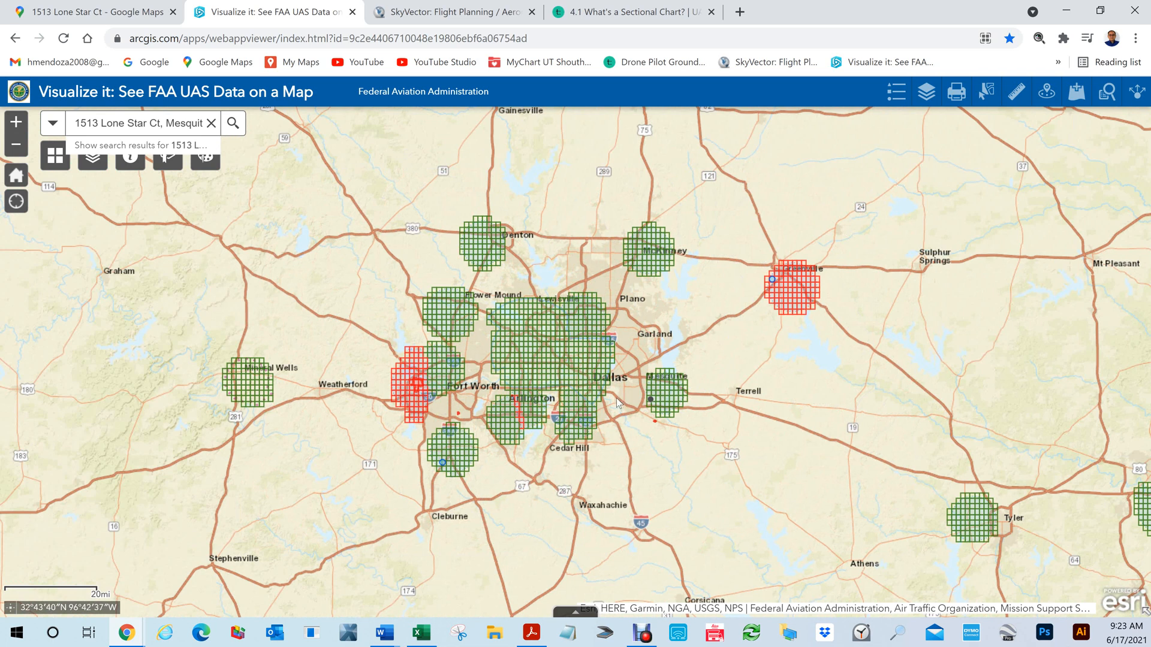
{"action": "scroll", "coordinate": [616, 398], "scroll_direction": "up", "scroll_amount": 1}
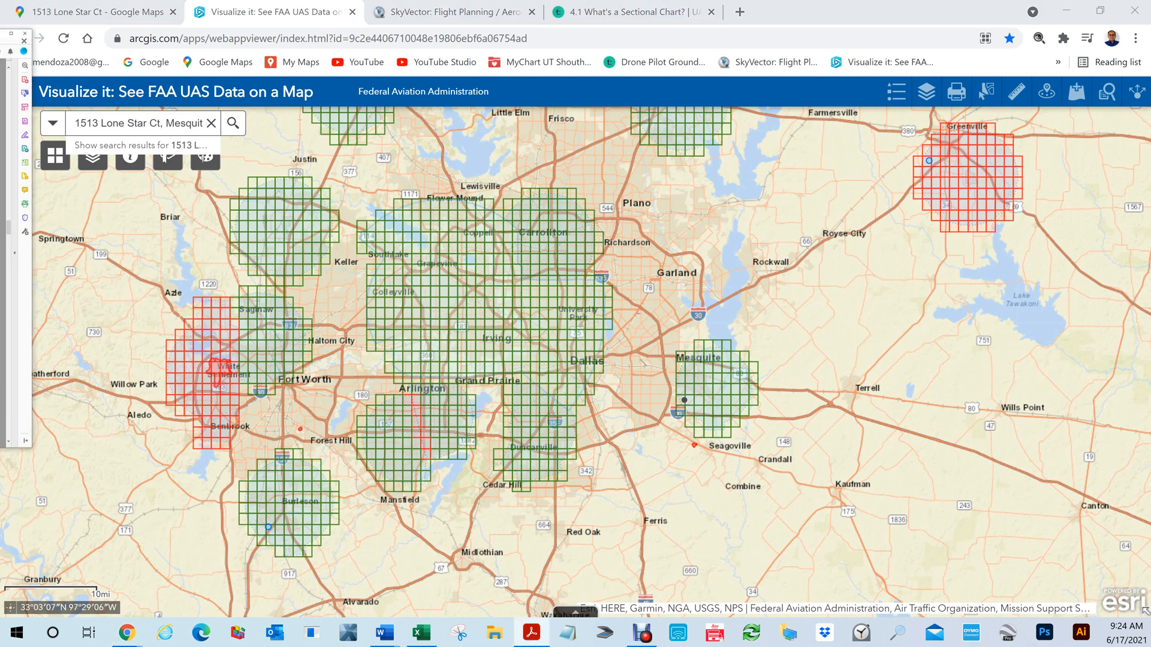
Switch back to the aeronautical chart PDF, maximize it on the main screen and review the crossing red lines on page 8
{"action": "key", "text": "alt+Tab"}
{"action": "left_click_drag", "start_coordinate": [820, 211], "coordinate": [515, 81]}
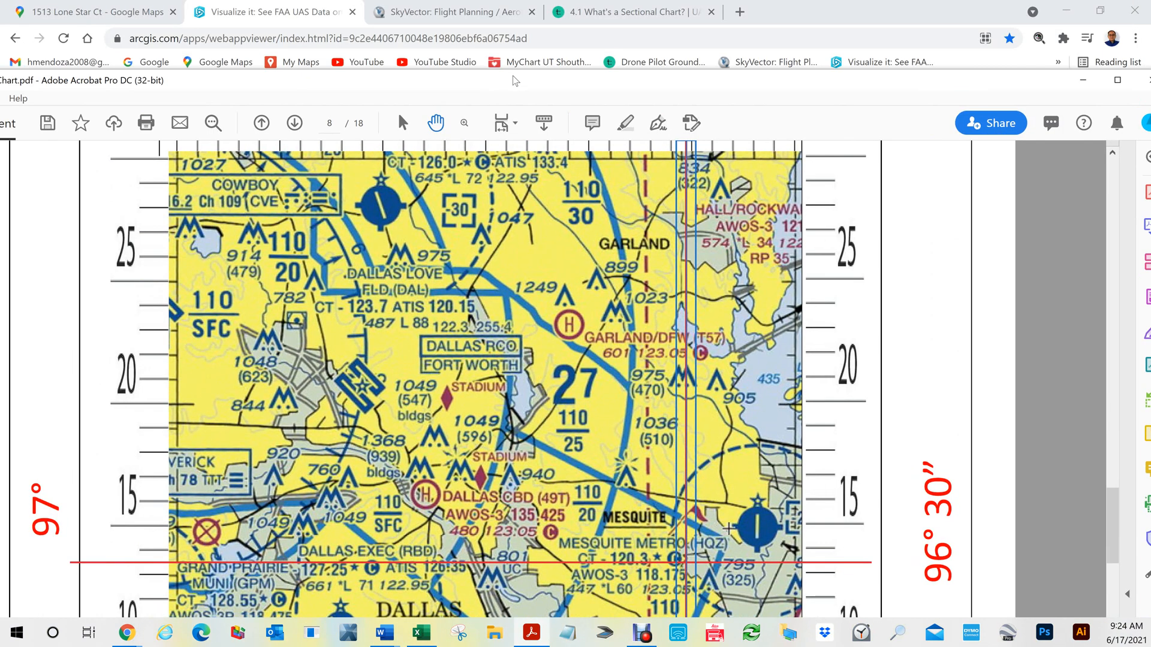
{"action": "double_click", "coordinate": [515, 81]}
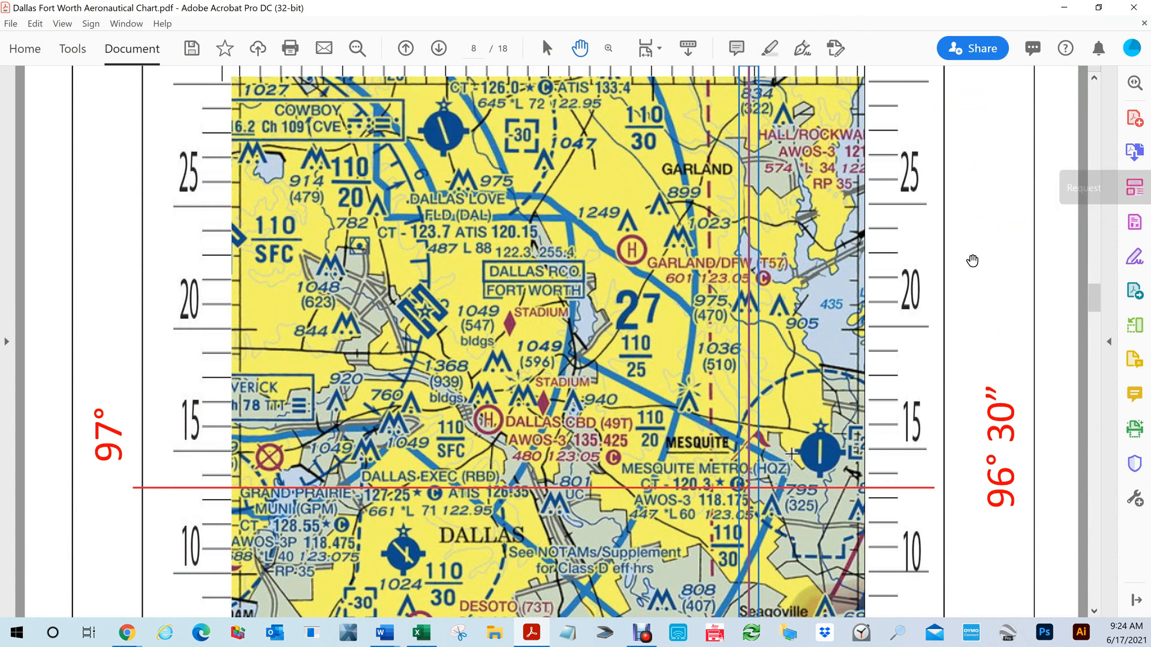
{"action": "scroll", "coordinate": [974, 261], "scroll_direction": "down", "scroll_amount": 2}
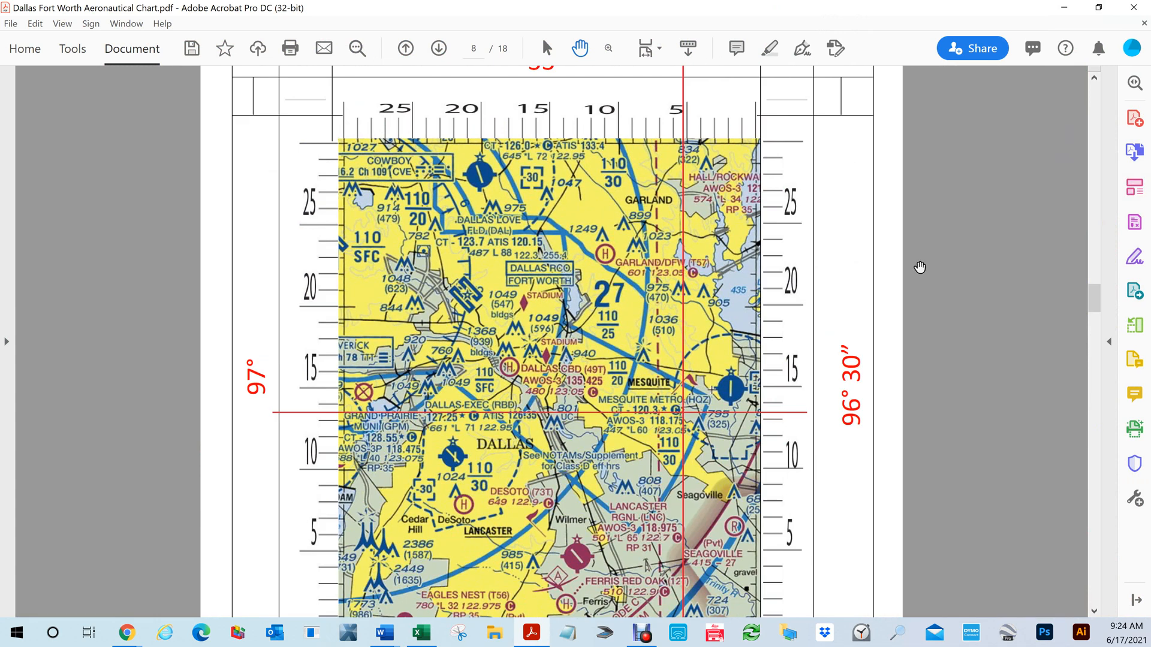
{"action": "scroll", "coordinate": [920, 267], "scroll_direction": "down", "scroll_amount": 2}
{"action": "scroll", "coordinate": [920, 267], "scroll_direction": "up", "scroll_amount": 1}
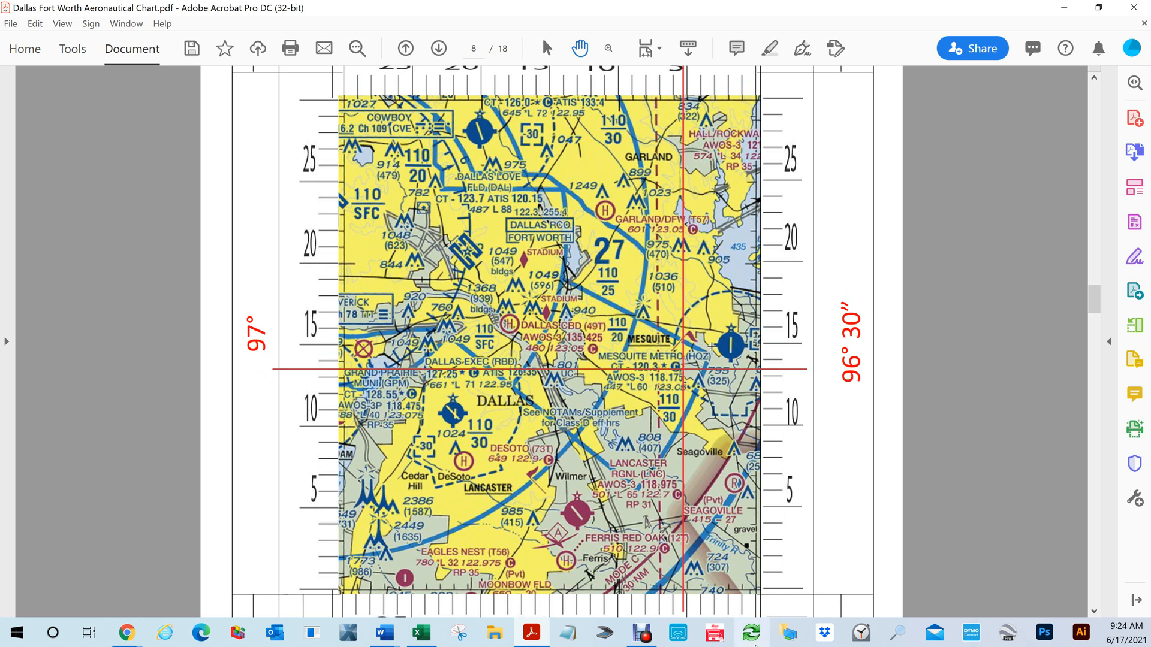
{"action": "scroll", "coordinate": [688, 334], "scroll_direction": "down", "scroll_amount": 1}
{"action": "scroll", "coordinate": [688, 335], "scroll_direction": "up", "scroll_amount": 1}
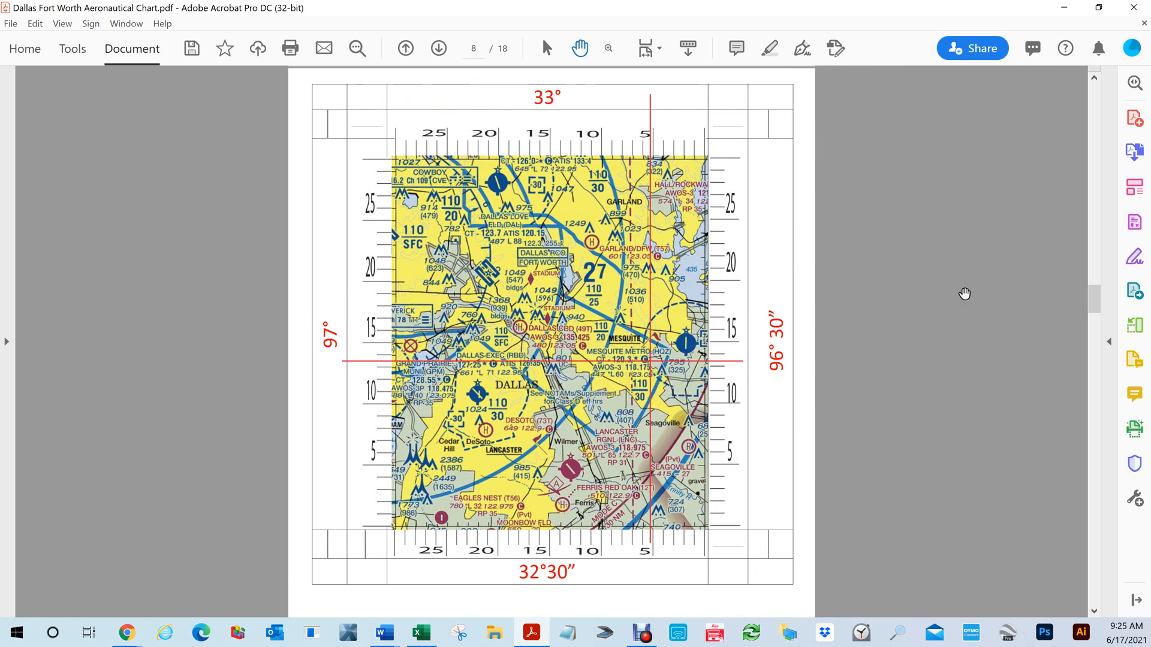
From the overview map, open the detailed charts between 33° 30' and 34° for 97° 30' to 97° and for 96° 30' to 96°
{"action": "left_click_drag", "start_coordinate": [1097, 309], "coordinate": [1033, 92]}
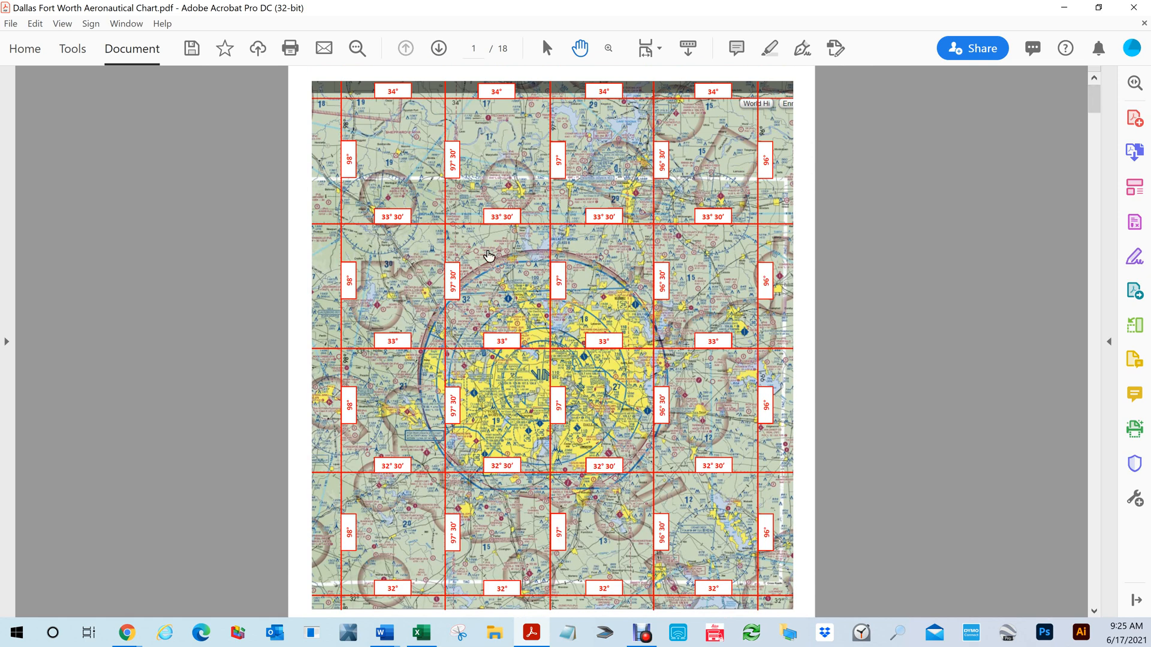
{"action": "left_click", "coordinate": [500, 151]}
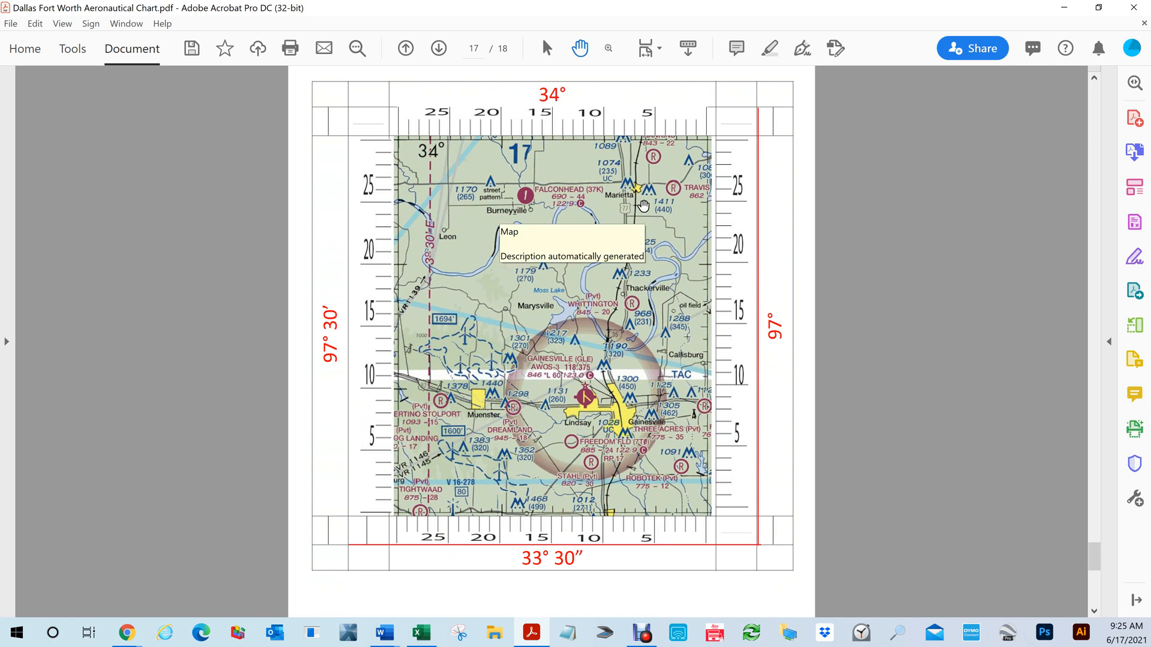
{"action": "scroll", "coordinate": [642, 207], "scroll_direction": "up", "scroll_amount": 2}
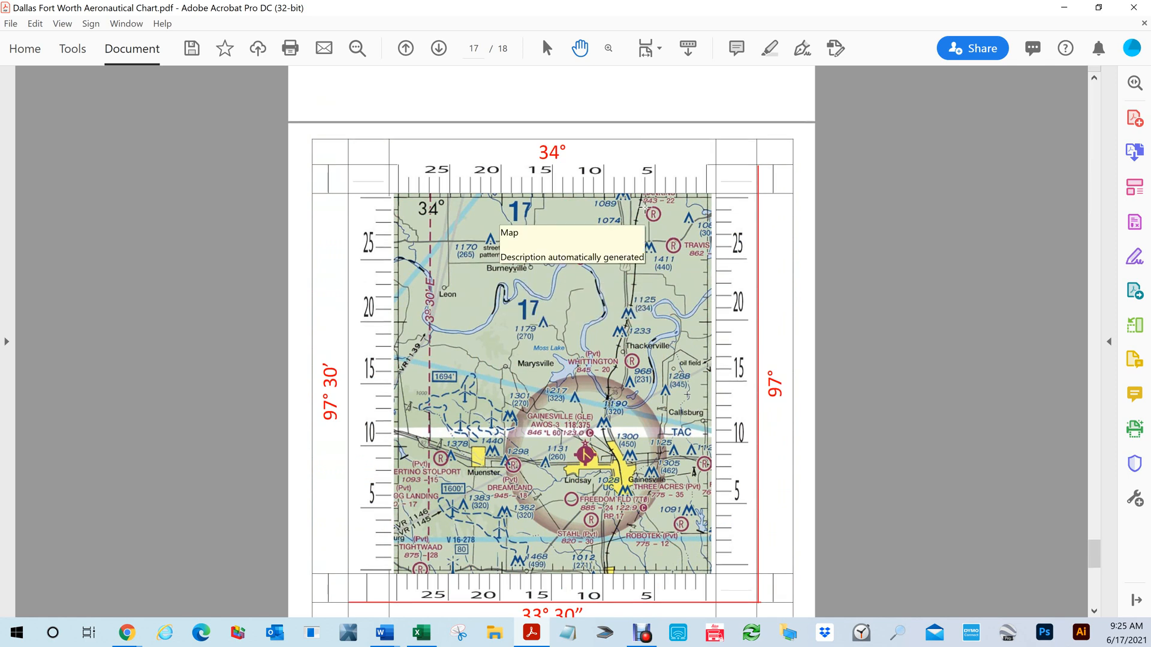
{"action": "left_click_drag", "start_coordinate": [1088, 538], "coordinate": [1090, 90]}
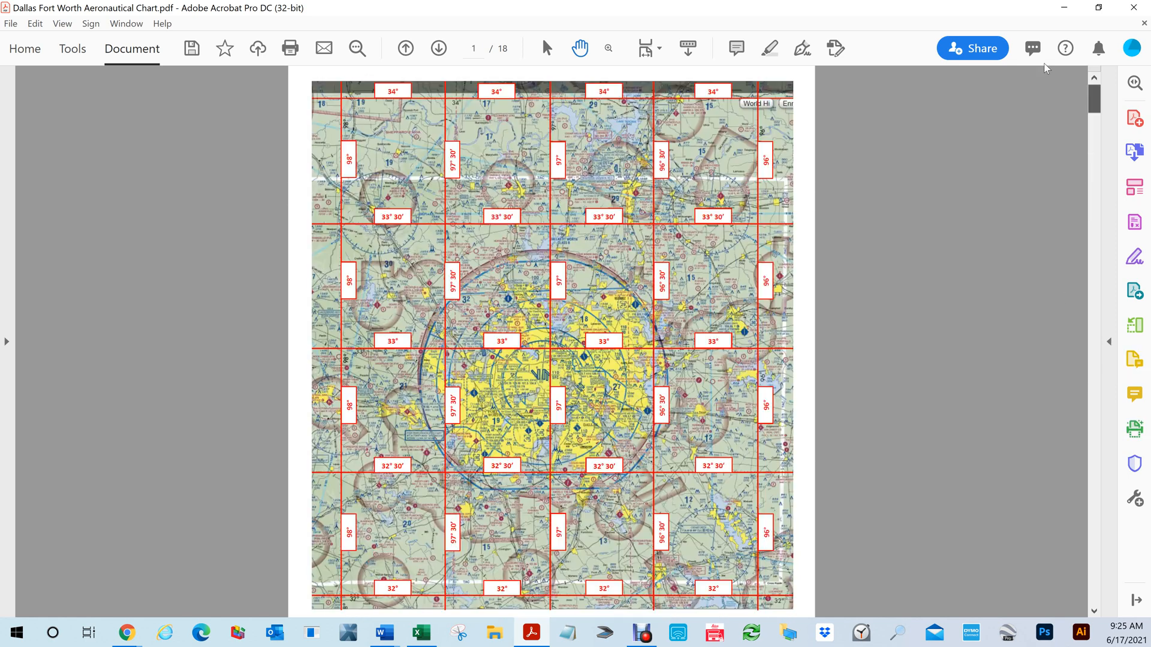
{"action": "left_click", "coordinate": [697, 173]}
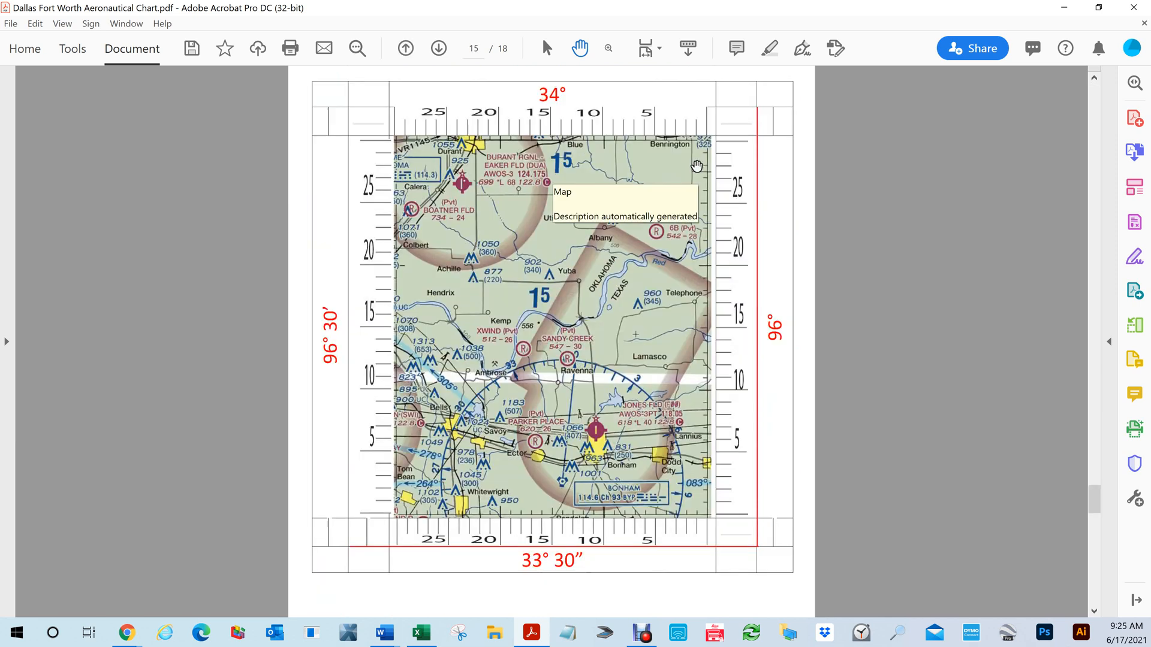